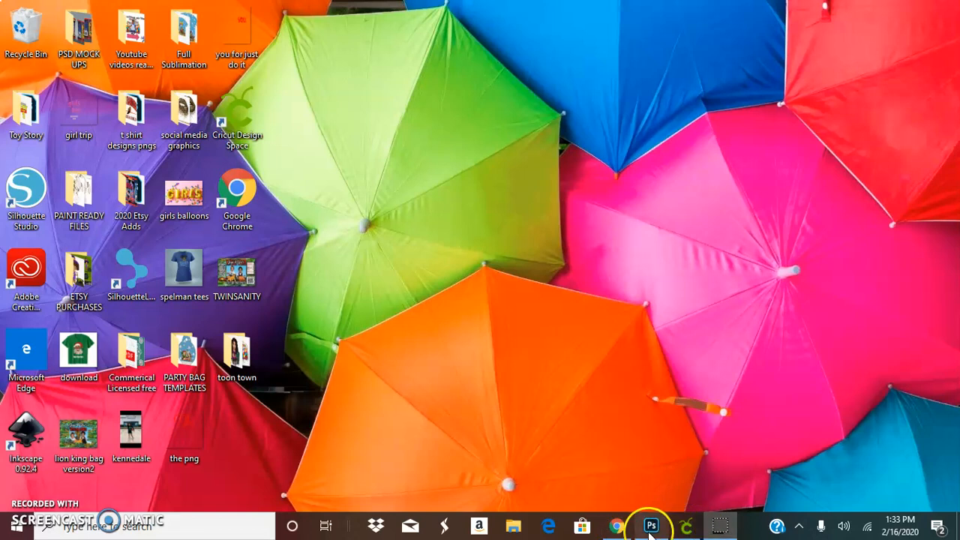
Step: Launch Photoshop and dismiss the cloud documents notice on the home screen
click(650, 528)
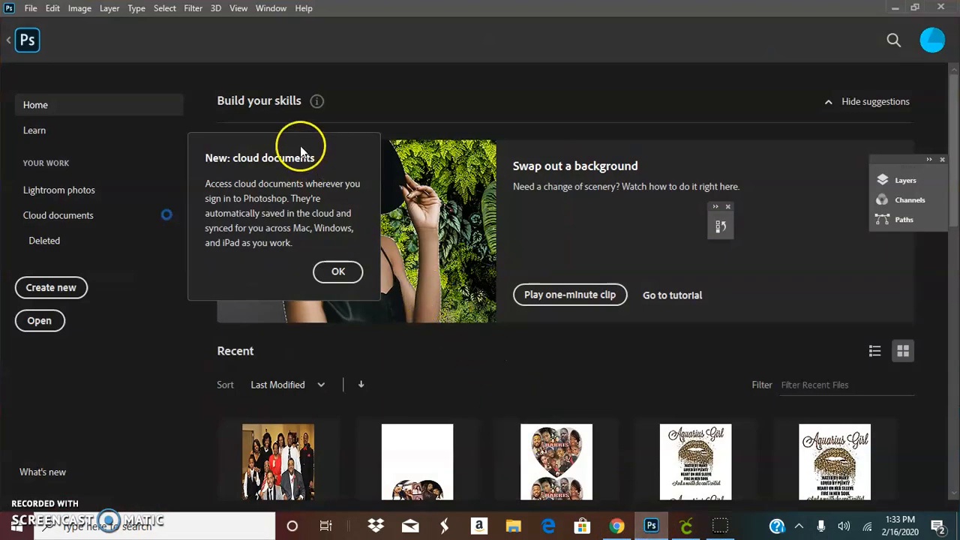
click(337, 273)
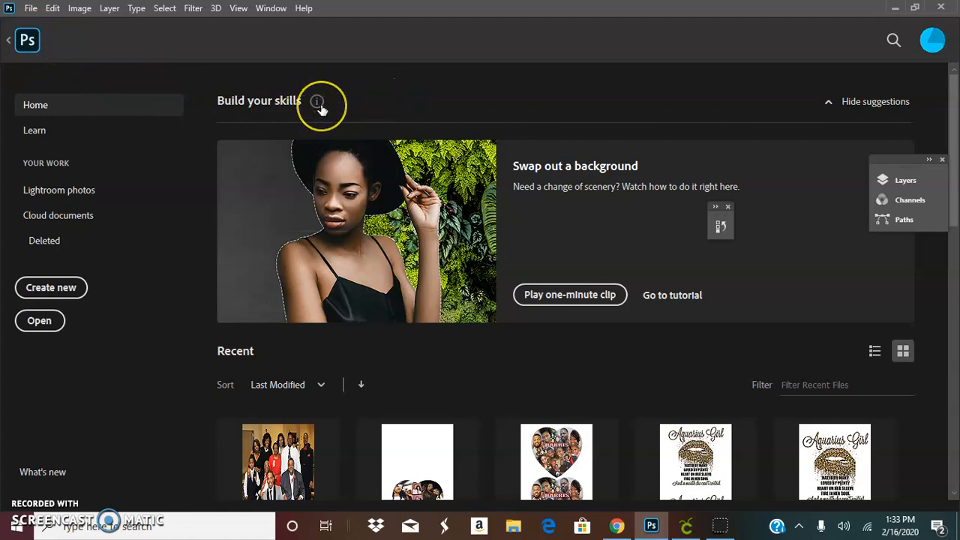
mouse_move(319, 105)
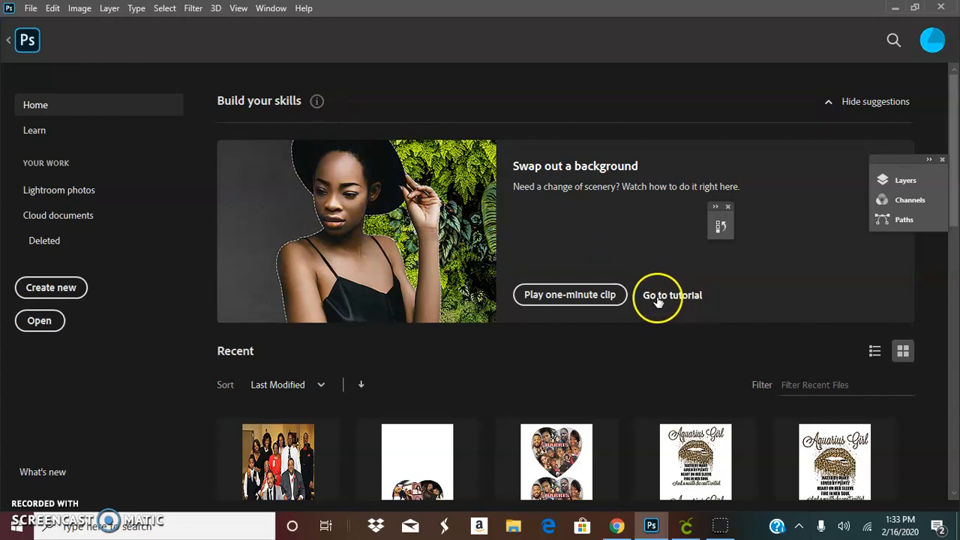
Step: Create a new 11 x 17 inch document at 72 pixels/inch with a white background
click(73, 290)
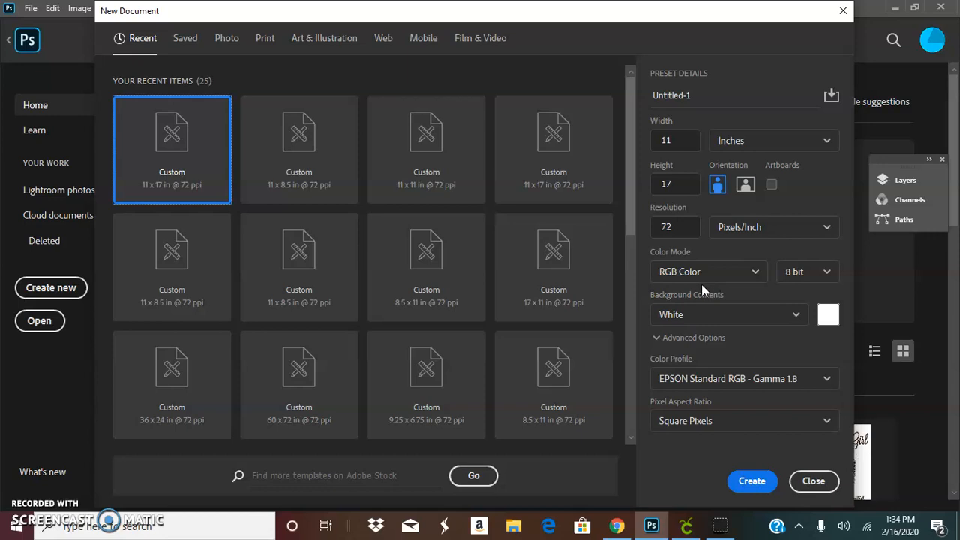
click(669, 294)
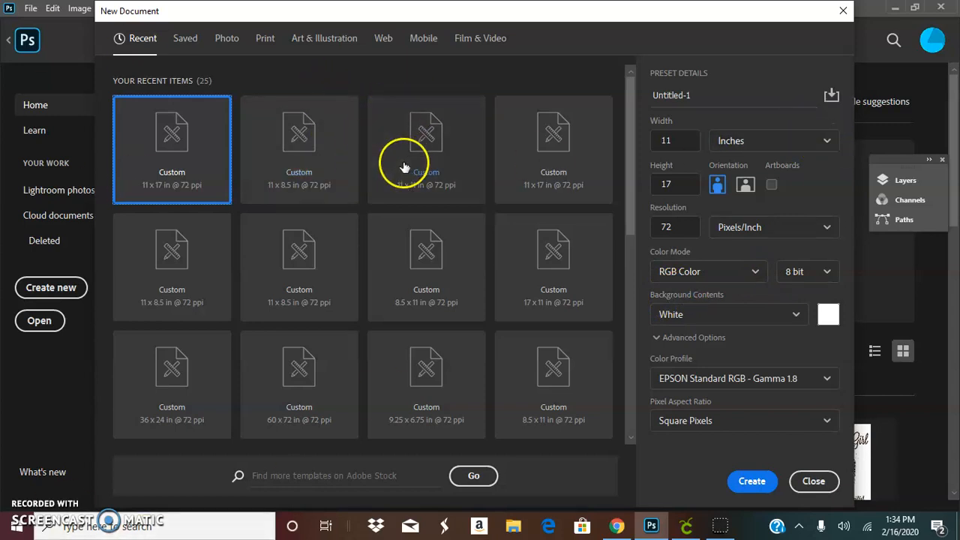
click(772, 142)
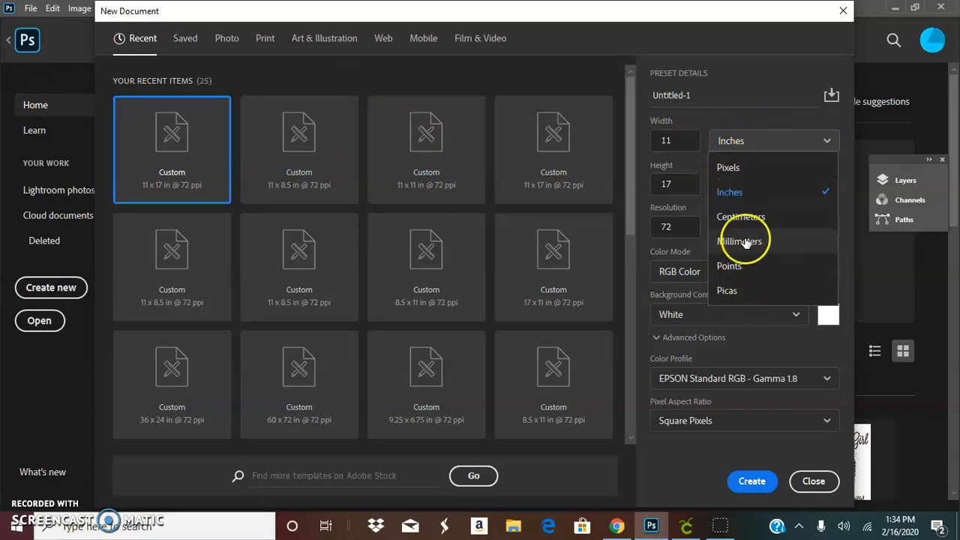
click(742, 201)
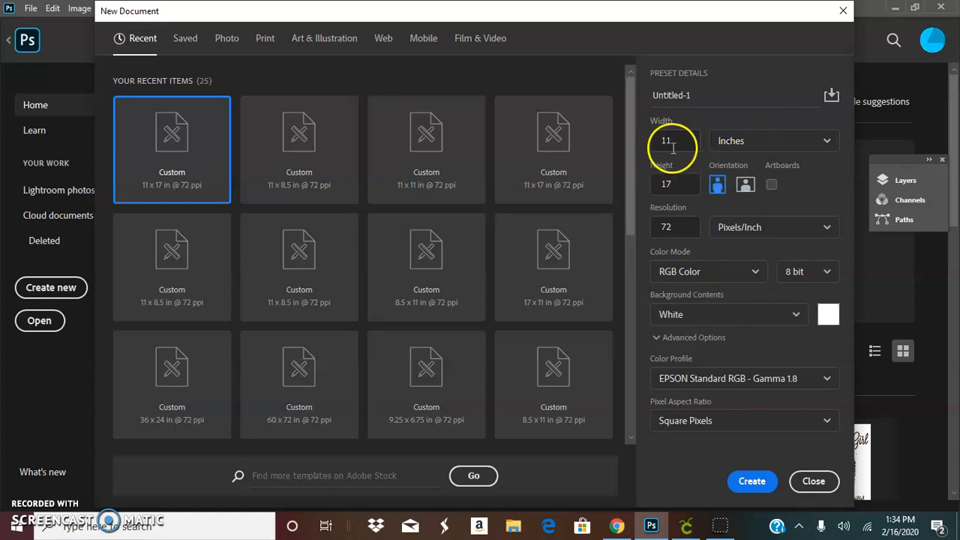
drag(673, 147, 663, 139)
click(654, 185)
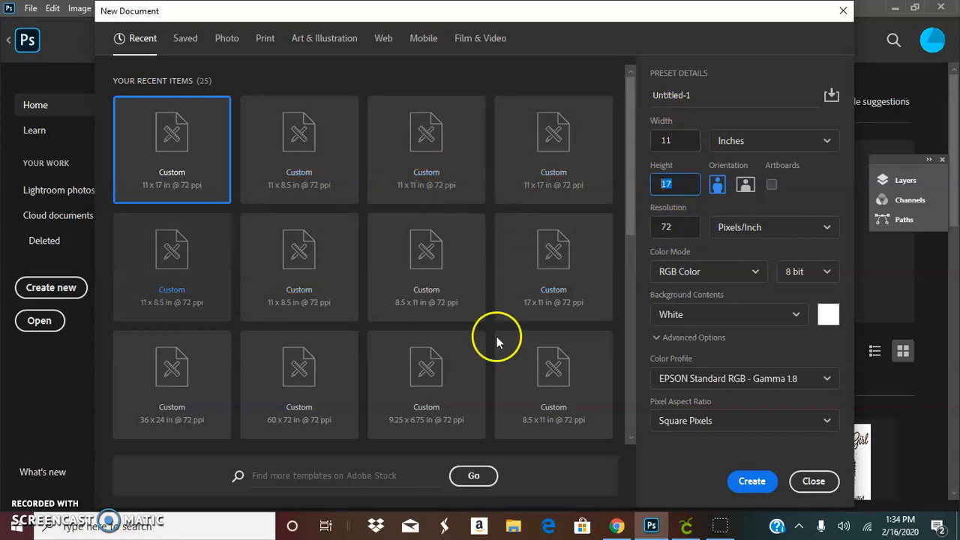
click(672, 141)
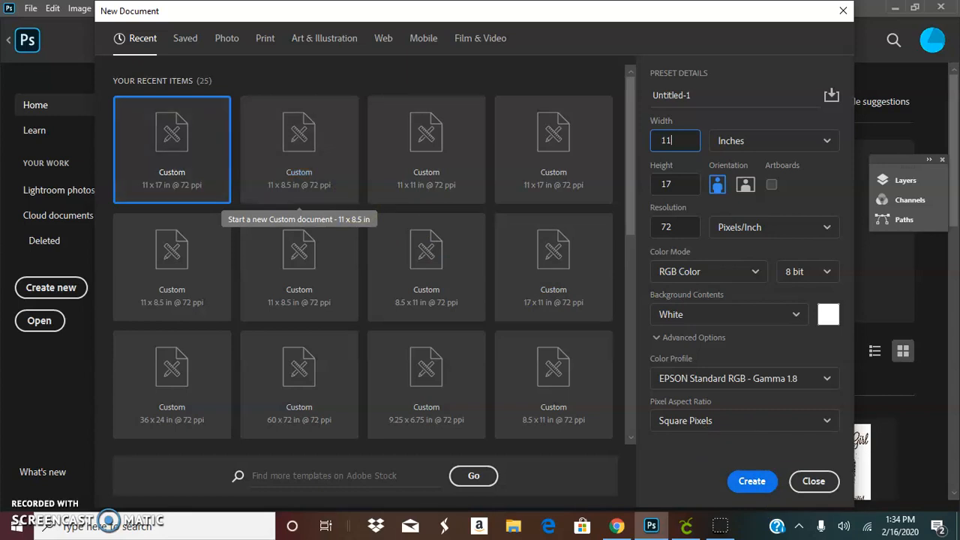
click(753, 484)
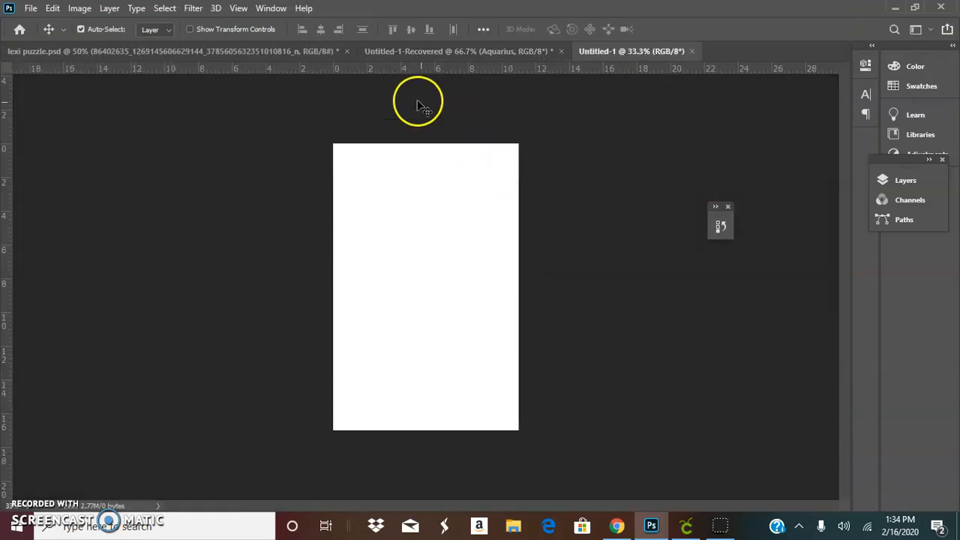
click(31, 9)
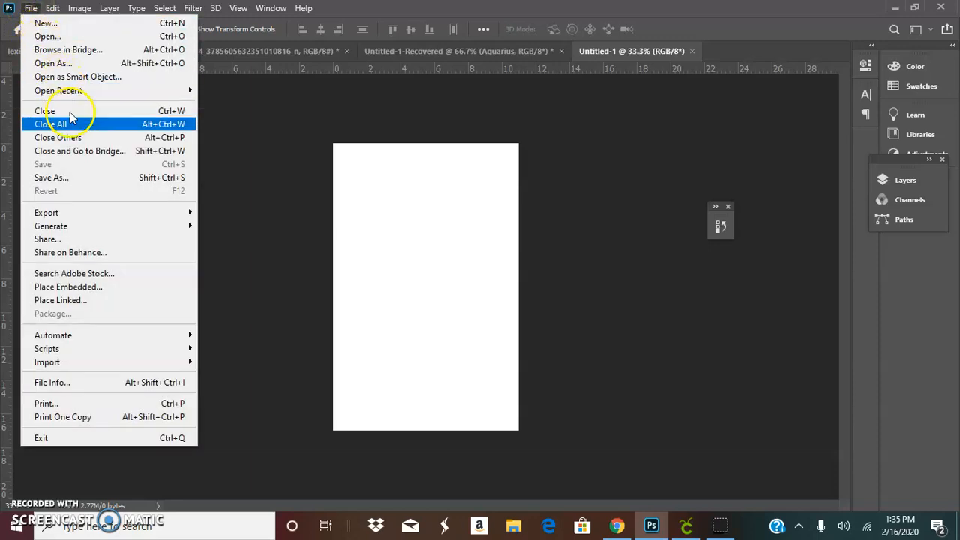
click(78, 291)
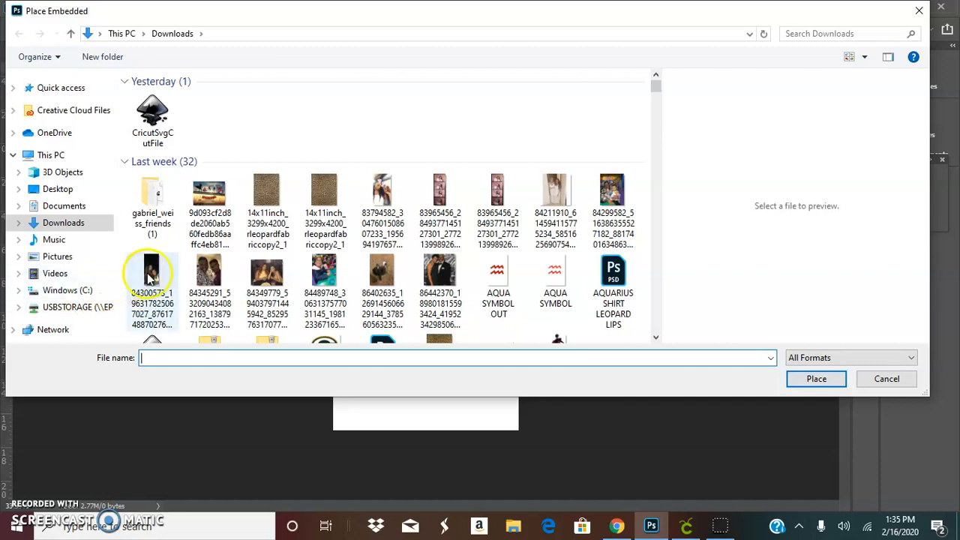
click(319, 189)
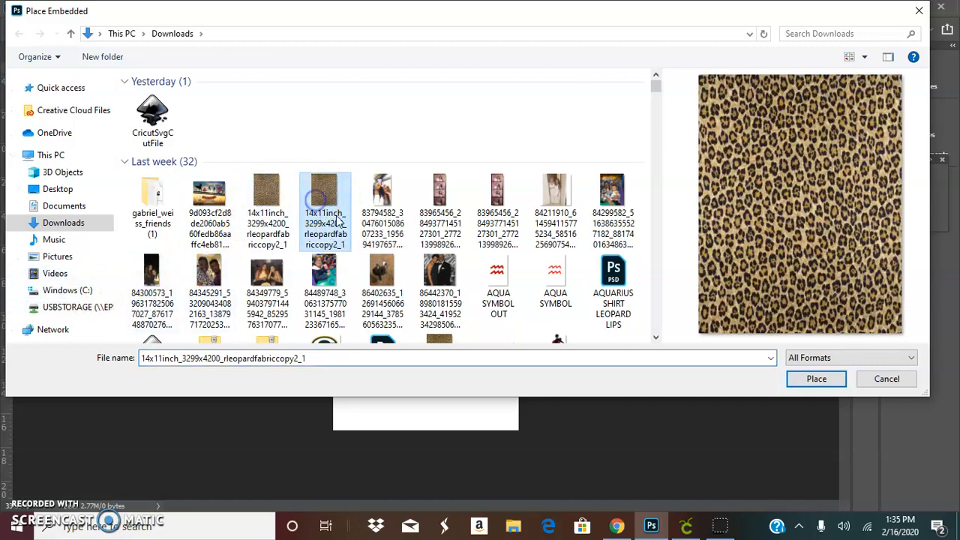
click(830, 378)
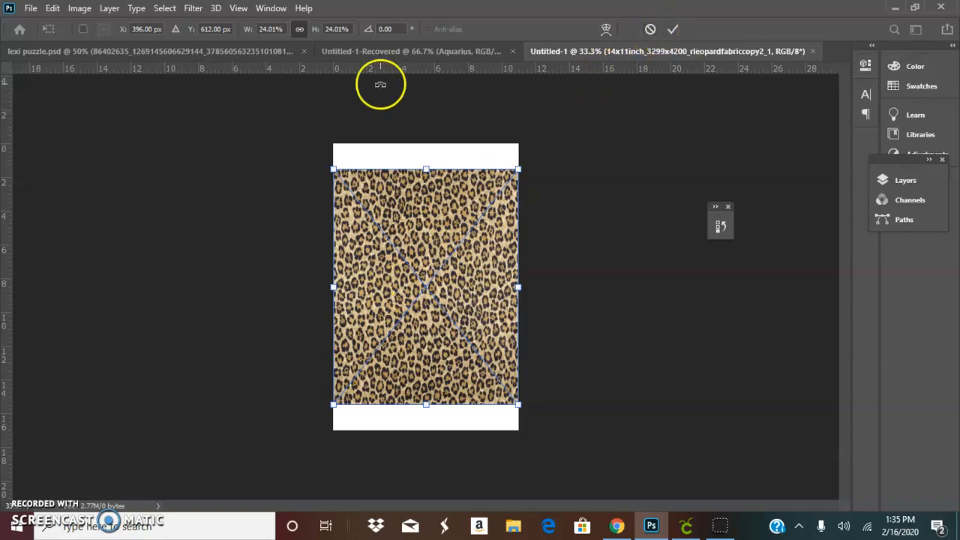
click(649, 30)
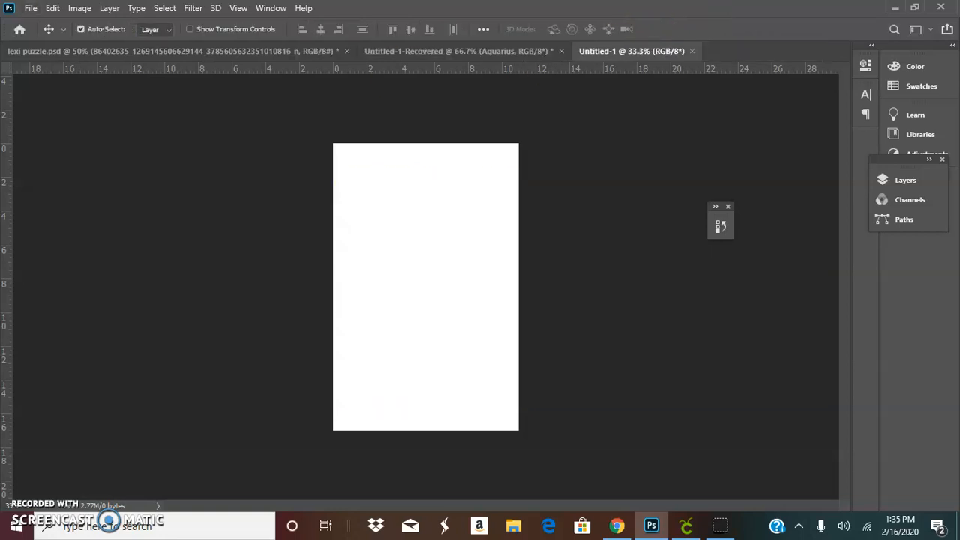
Step: Place the 14x11inch_3299x4200_rleopardfabriccopy2_1 image as an embedded layer and commit it
click(30, 9)
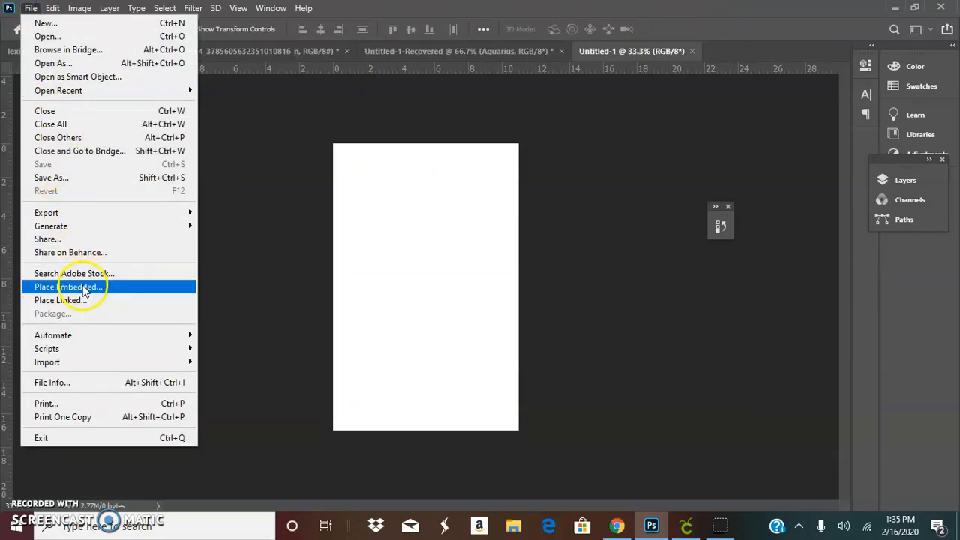
click(68, 286)
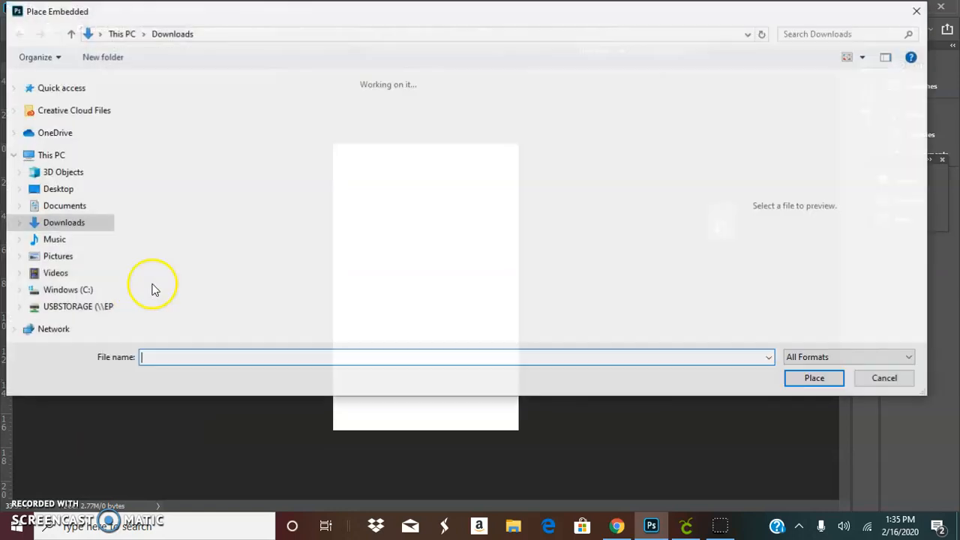
click(325, 196)
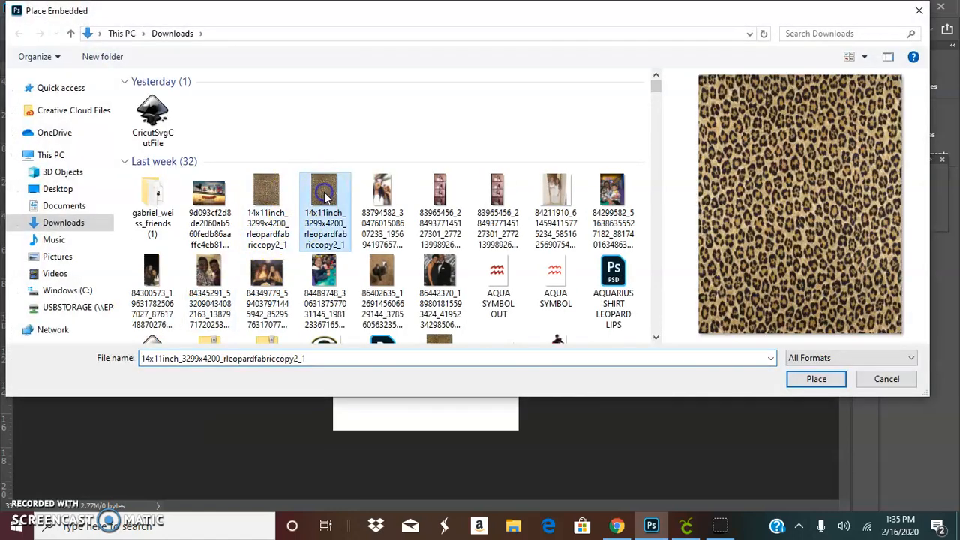
click(837, 380)
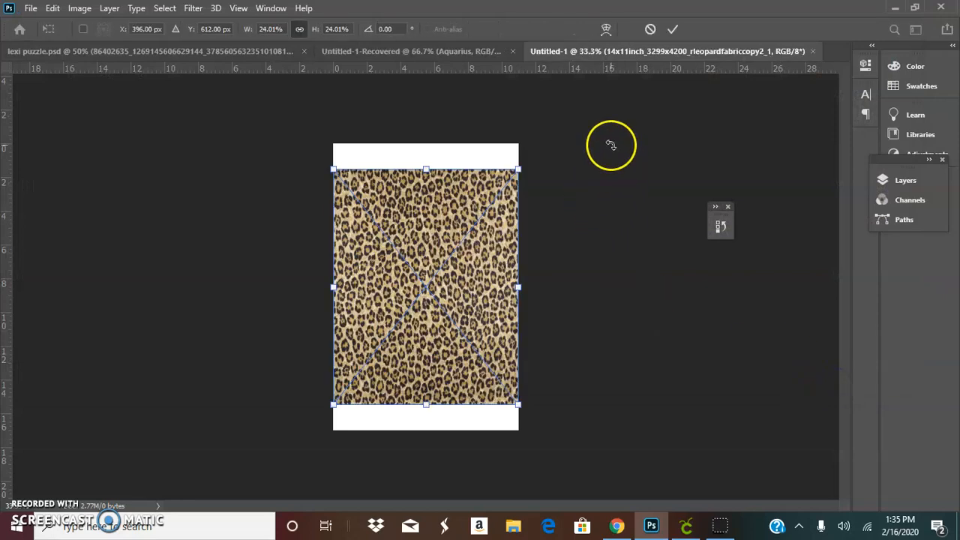
click(671, 31)
Step: Close the floating panel group, open the Layers panel and dock it beside the canvas
click(909, 162)
click(943, 161)
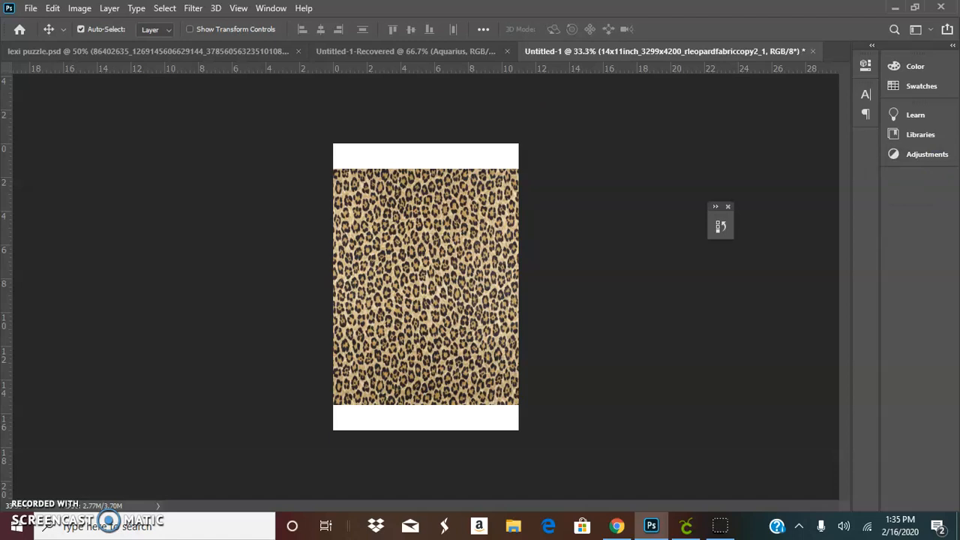
click(279, 7)
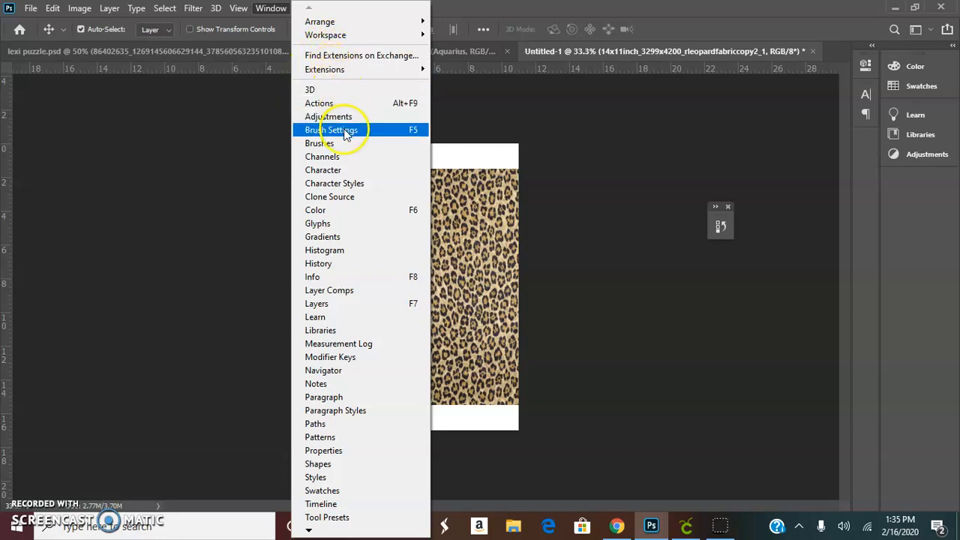
click(357, 316)
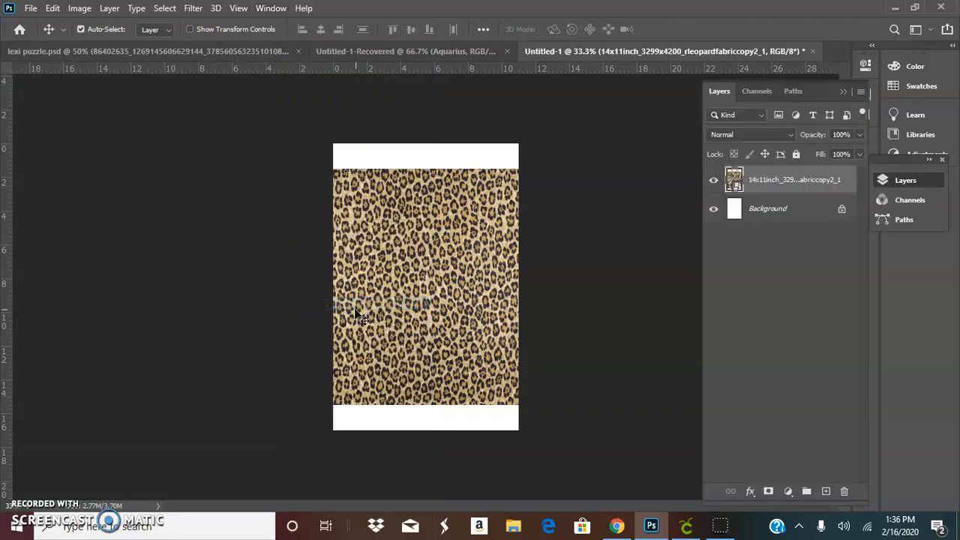
drag(834, 92, 139, 85)
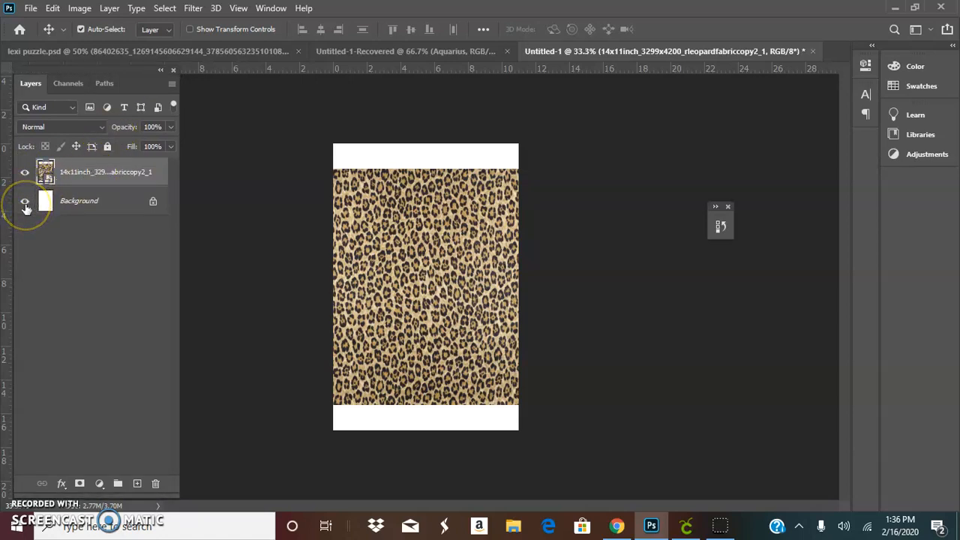
Step: Toggle the Background layer's visibility and reposition the leopard pattern layer on the canvas
click(25, 203)
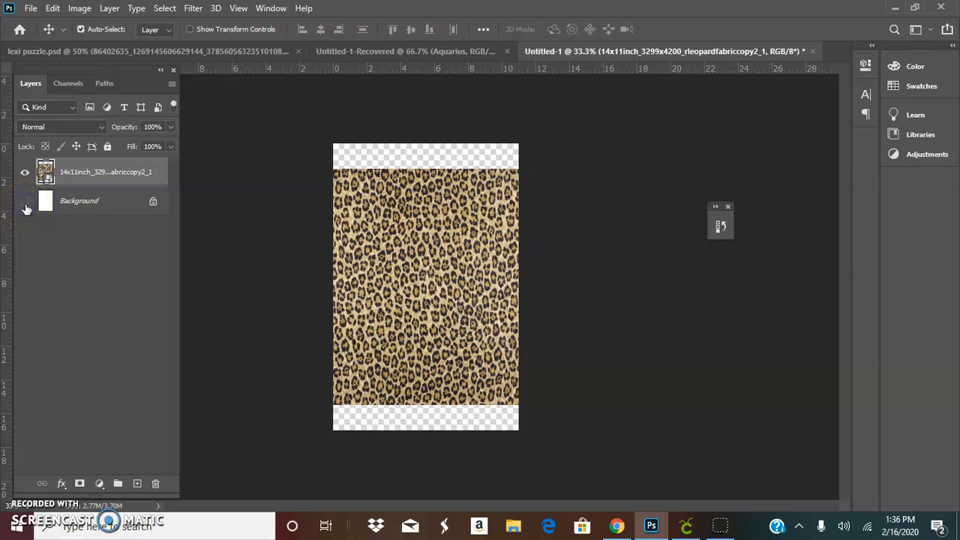
drag(396, 200, 413, 253)
drag(413, 341, 403, 285)
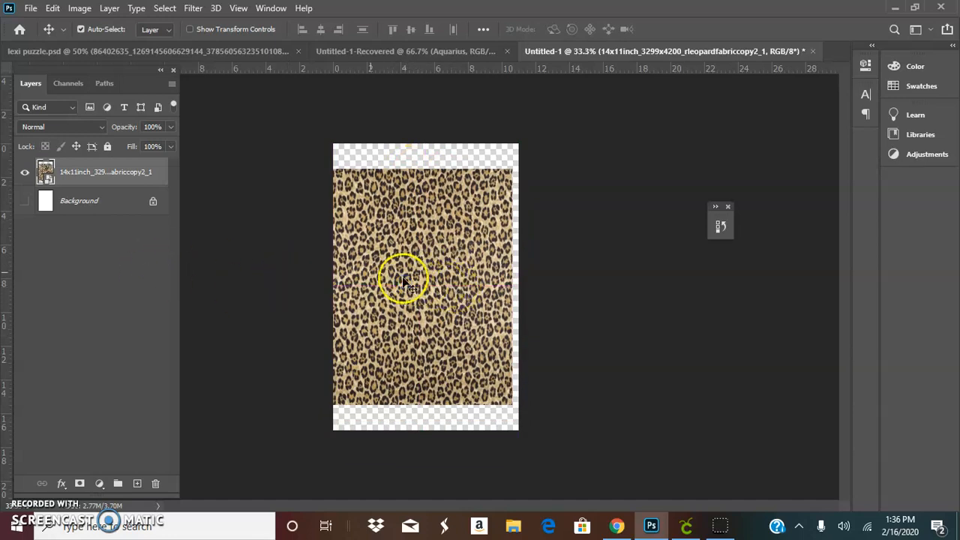
click(24, 173)
click(25, 173)
click(25, 201)
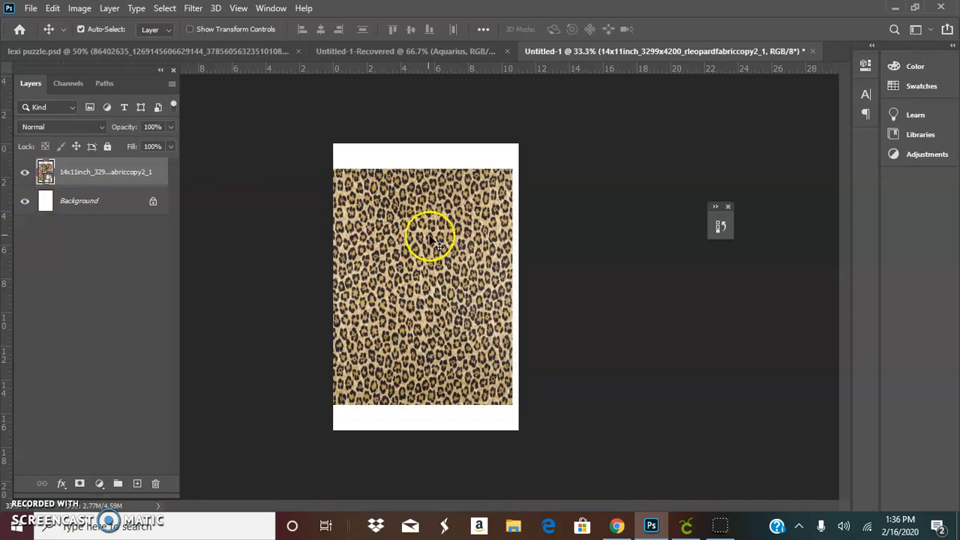
drag(412, 239, 415, 238)
Step: Place the CricutSvgCutFile graphic as an embedded layer and scale it up to about 250%
click(30, 8)
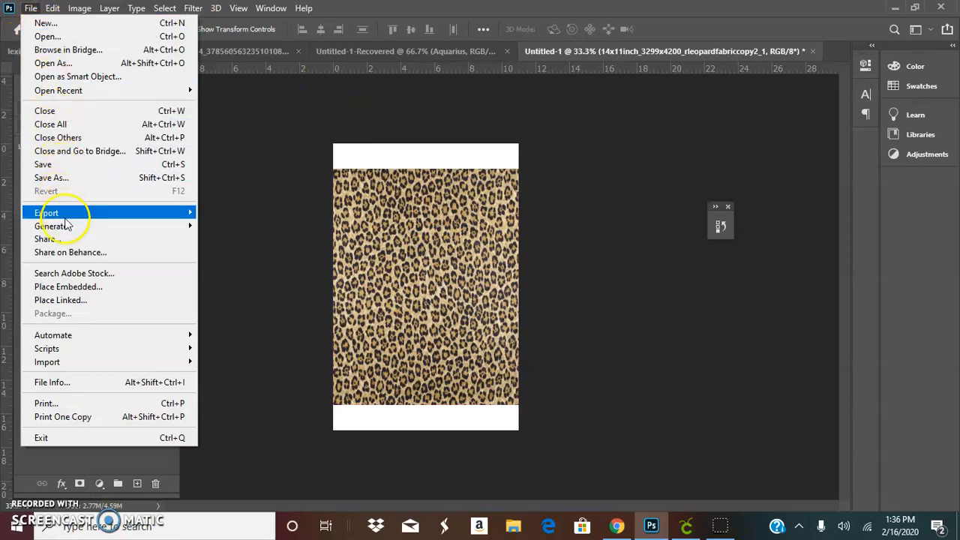
click(79, 287)
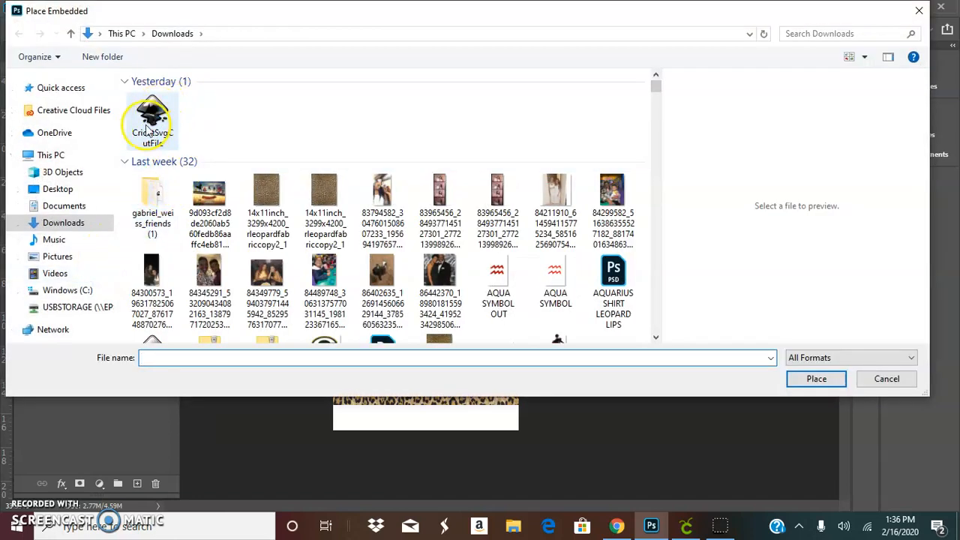
click(153, 129)
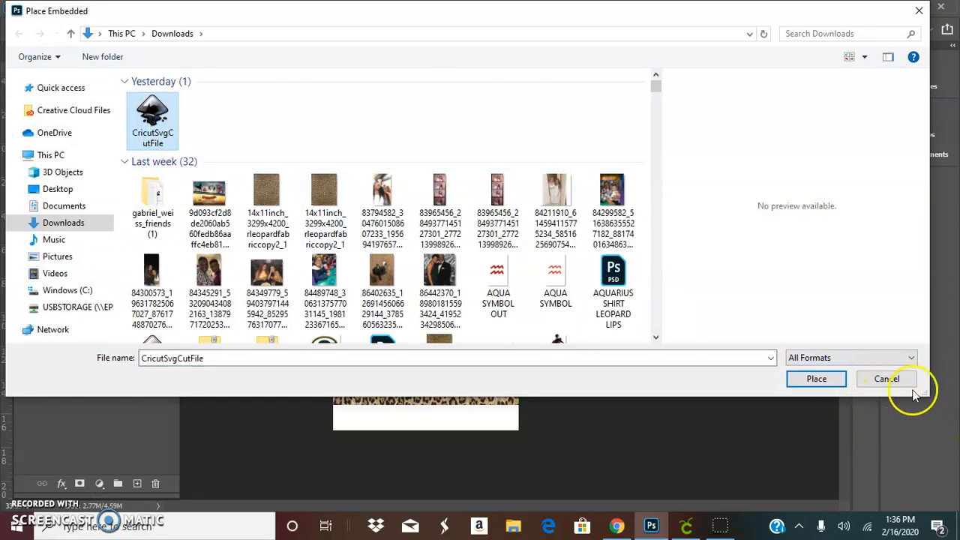
click(822, 381)
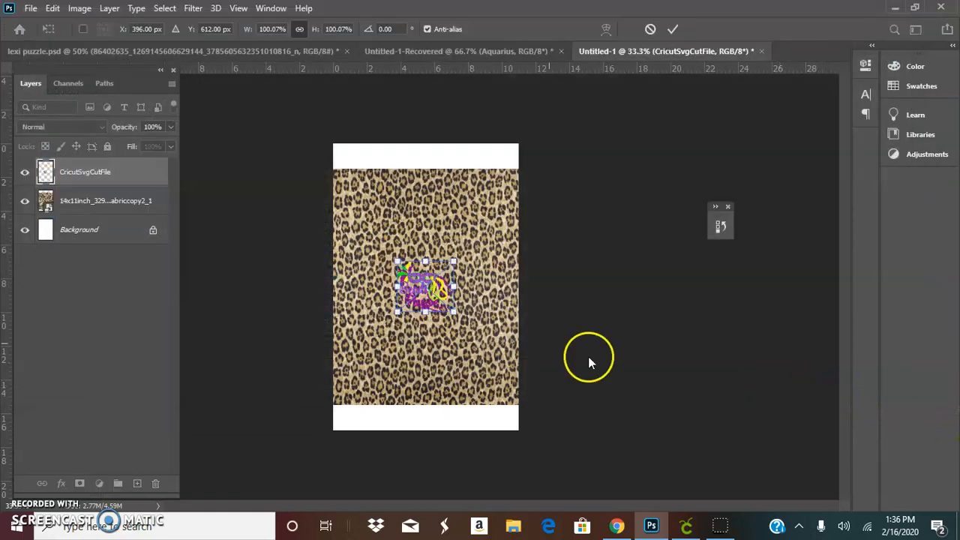
drag(457, 317, 447, 277)
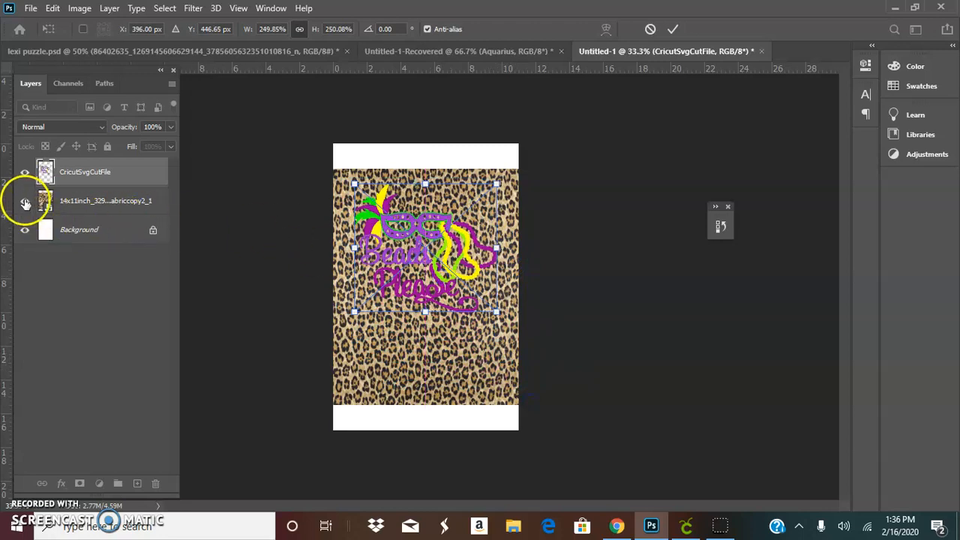
Step: Hide the leopard pattern layer and move the Beads Please graphic slightly down on the canvas
click(25, 201)
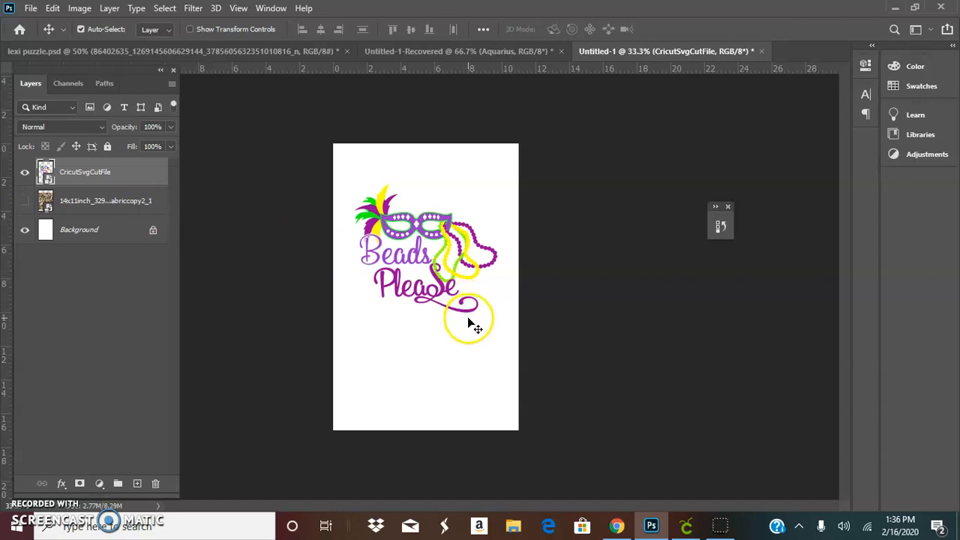
drag(446, 264, 449, 274)
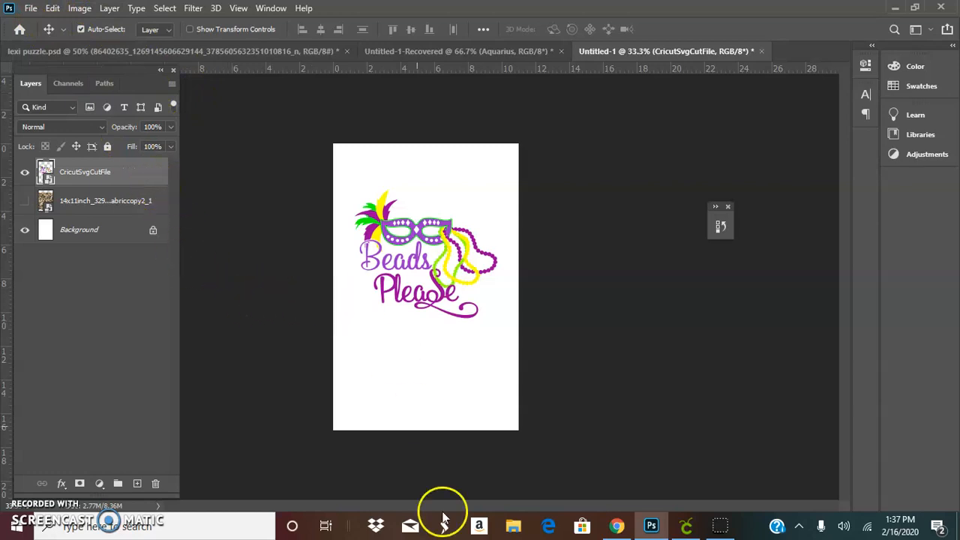
Step: Search the Downloads folder for PAINT and place blue-paint-splatter-transparent-2 as an embedded layer
click(31, 9)
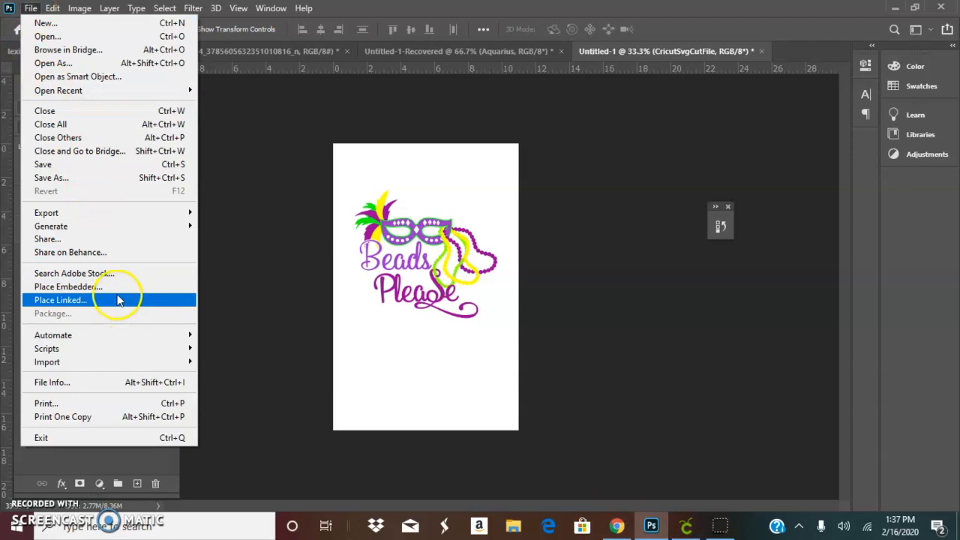
click(123, 289)
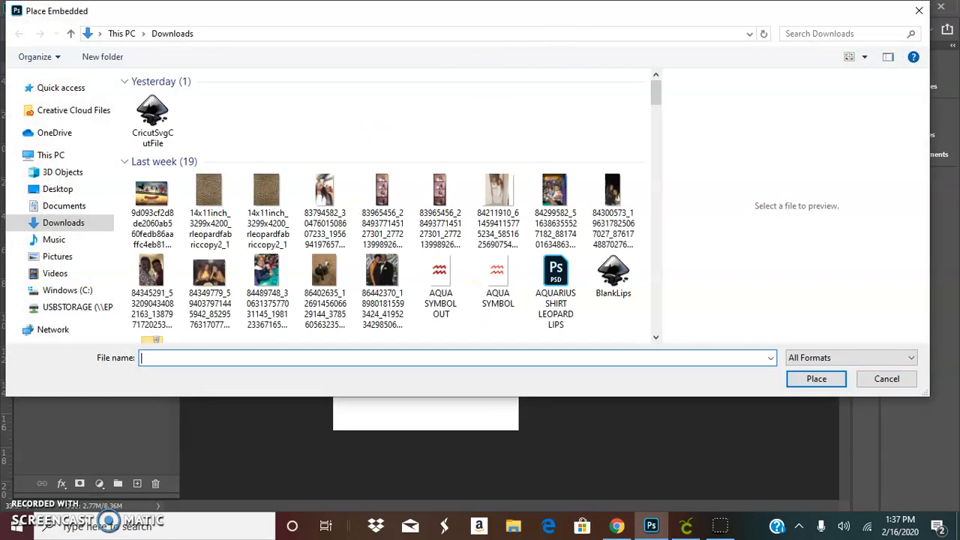
click(853, 35)
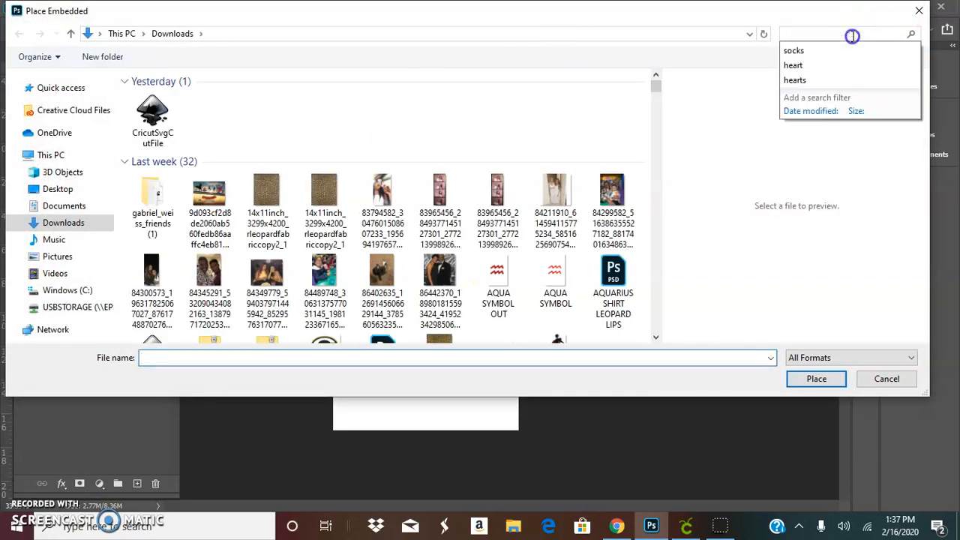
text(PAINT)
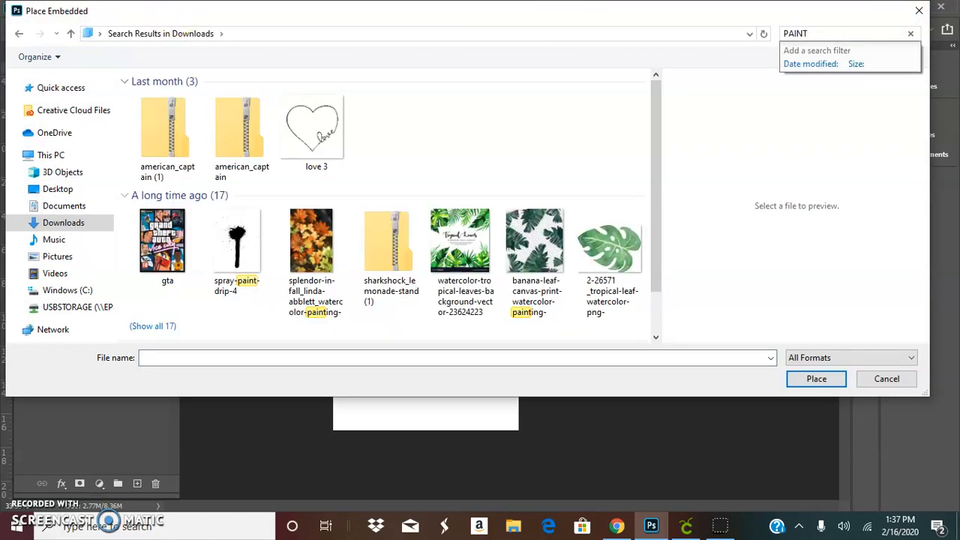
scroll(356, 213, down, 1)
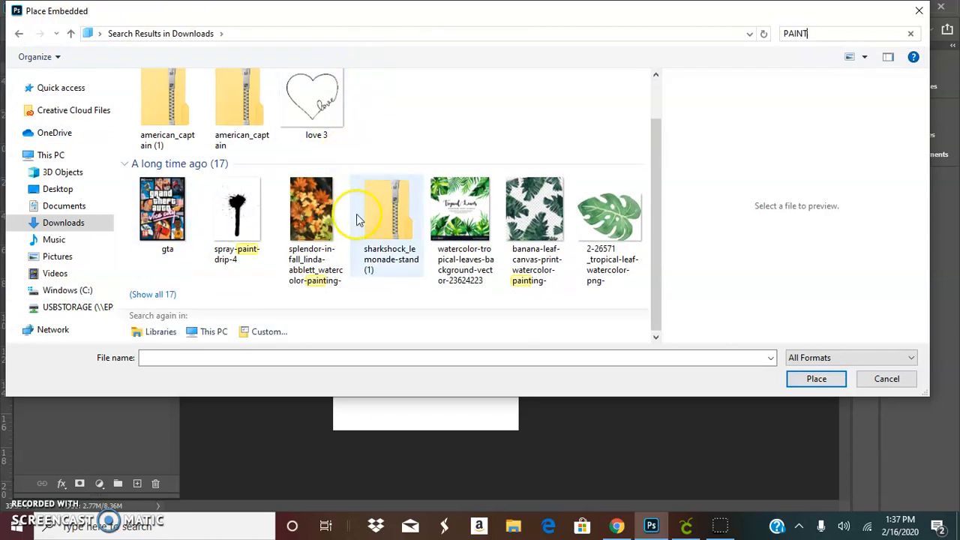
click(163, 296)
scroll(300, 225, down, 5)
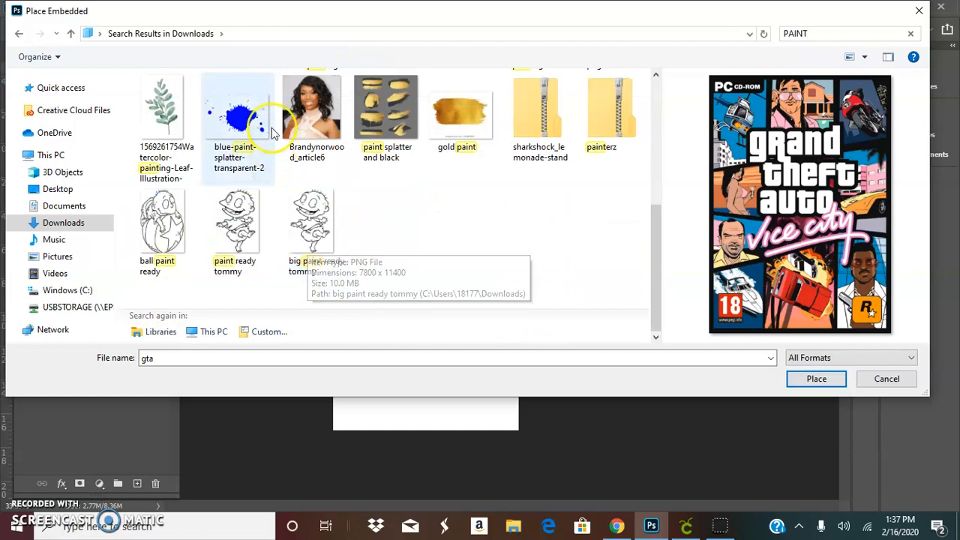
click(233, 120)
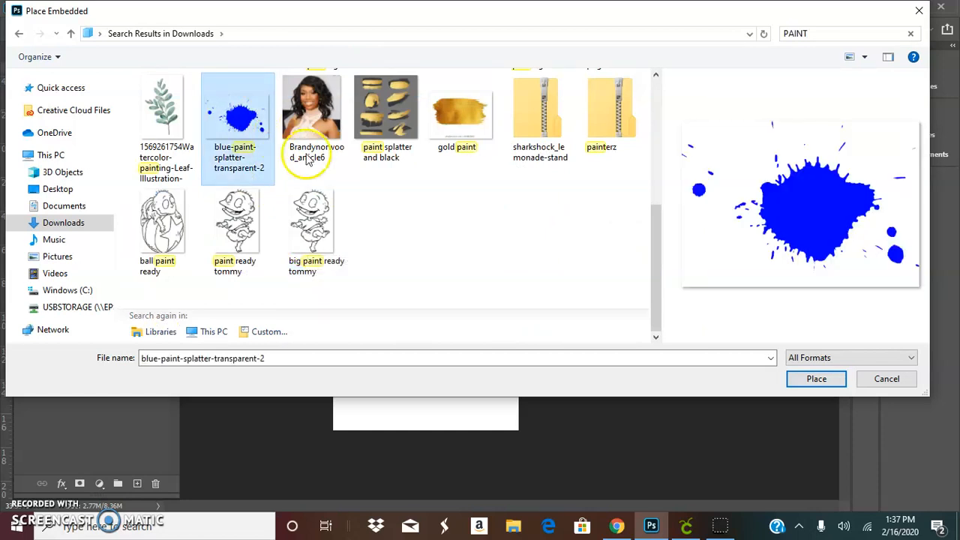
click(821, 380)
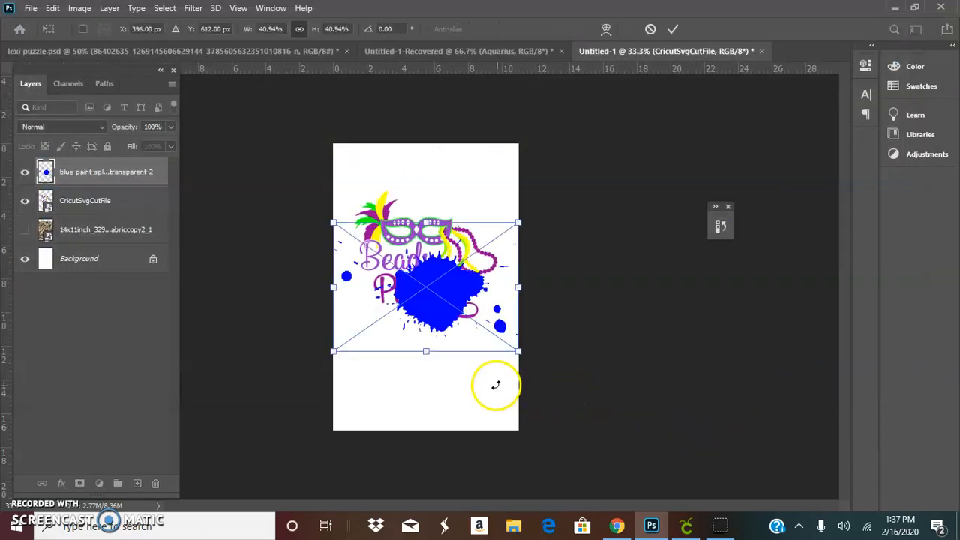
Step: Move the paint splatter down below the Beads Please graphic and commit the placement
drag(422, 293, 428, 333)
click(672, 30)
click(677, 30)
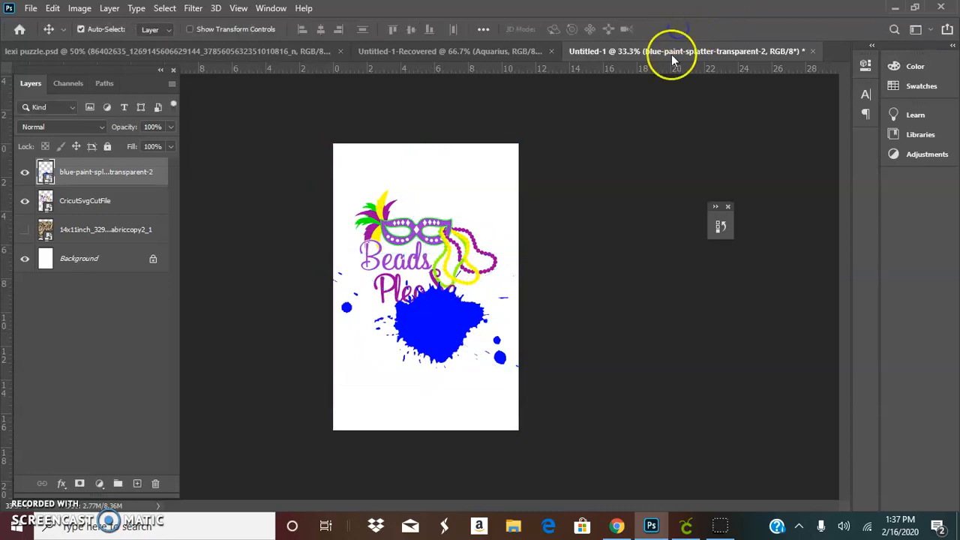
drag(447, 363, 447, 383)
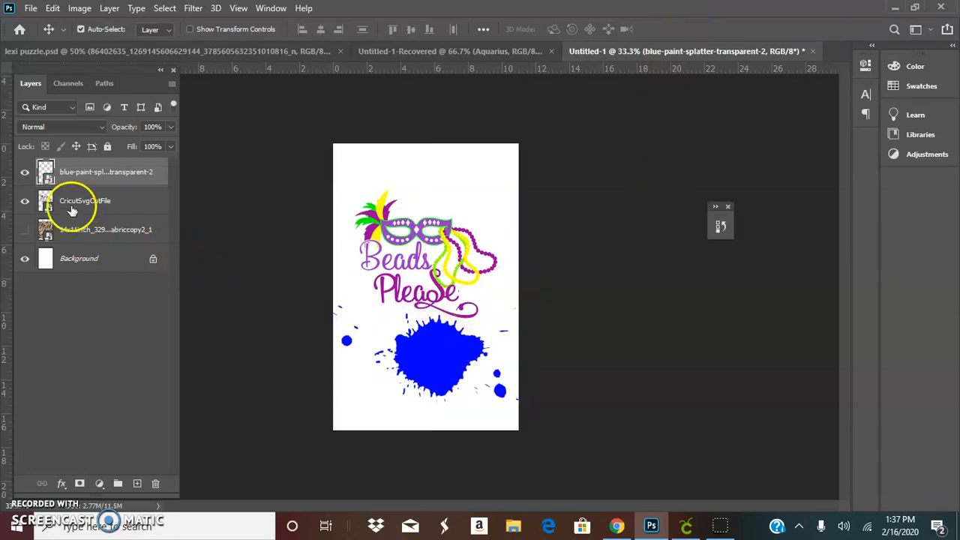
Step: Show the leopard pattern layer and hide both the paint splatter and Beads Please layers
click(25, 231)
click(25, 173)
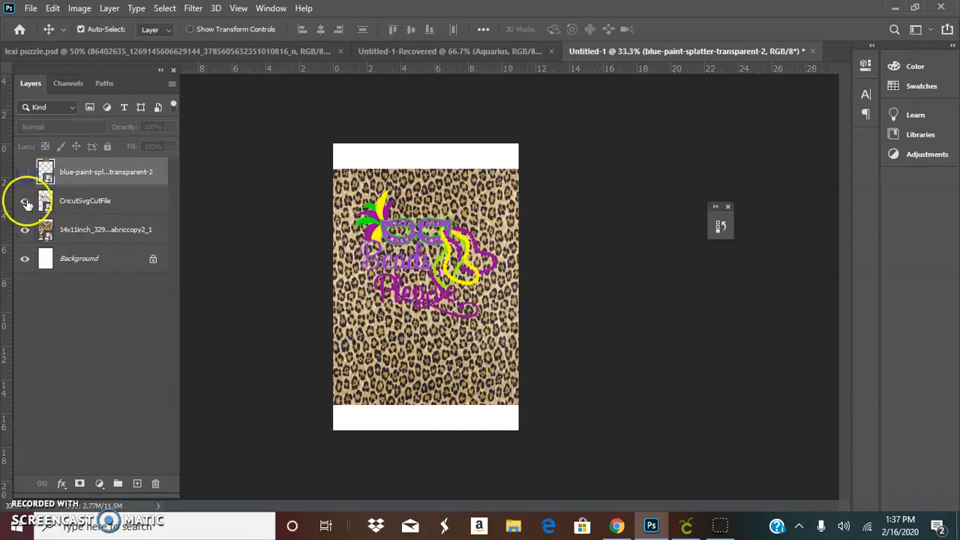
click(26, 201)
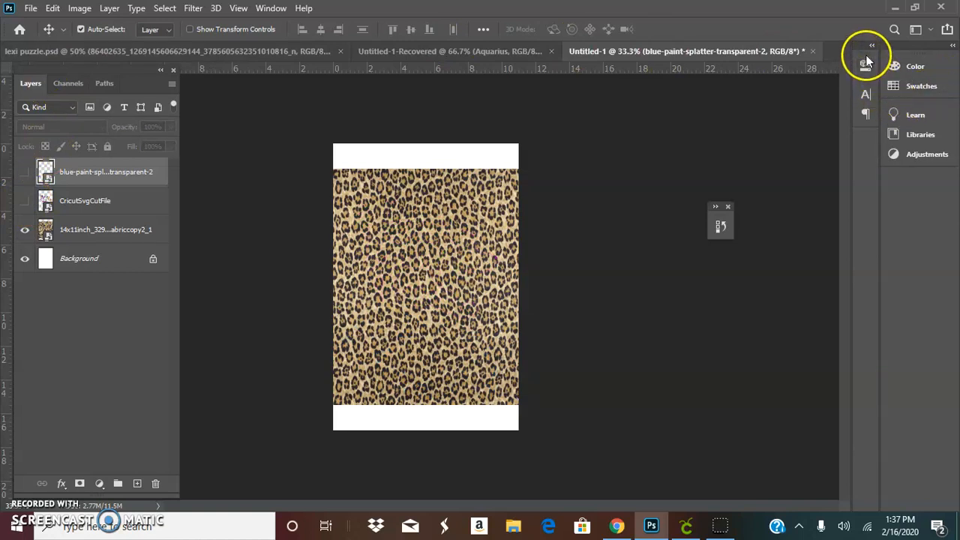
Step: Select the Essentials (Default) workspace and pull the Layers panel out as a floating panel
click(270, 9)
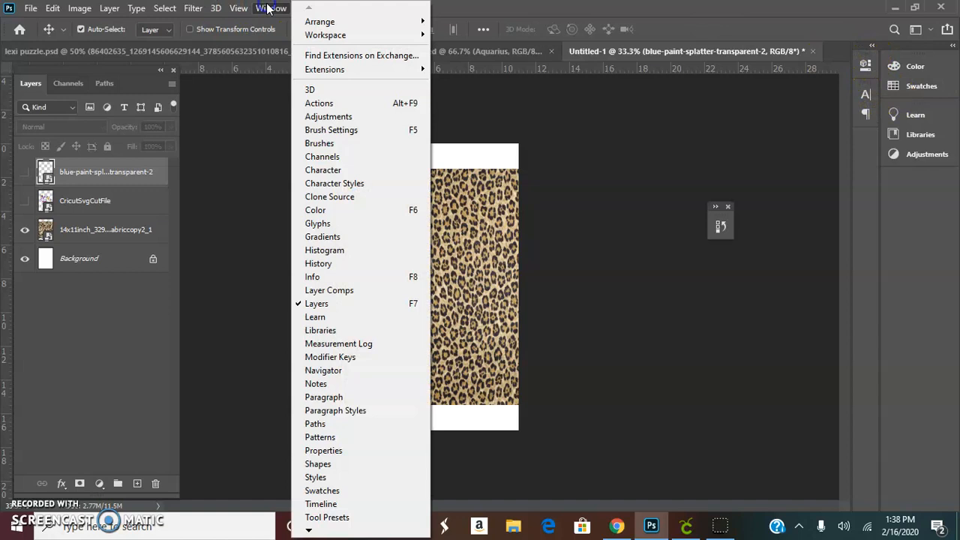
mouse_move(318, 37)
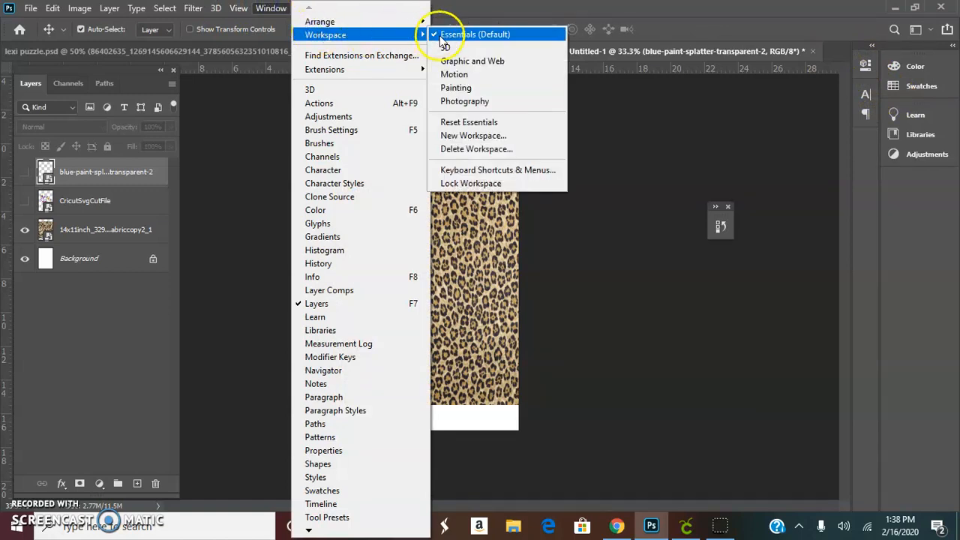
click(462, 37)
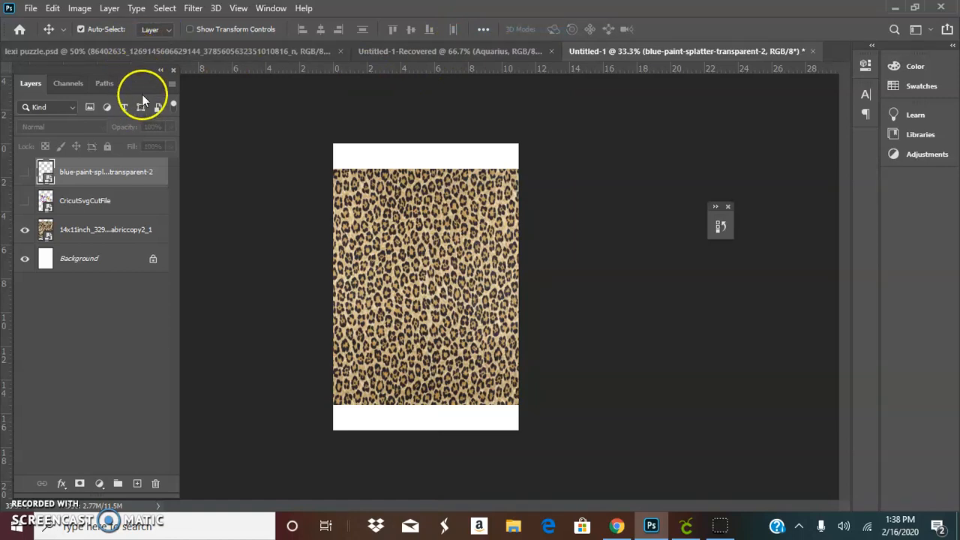
drag(135, 72, 170, 81)
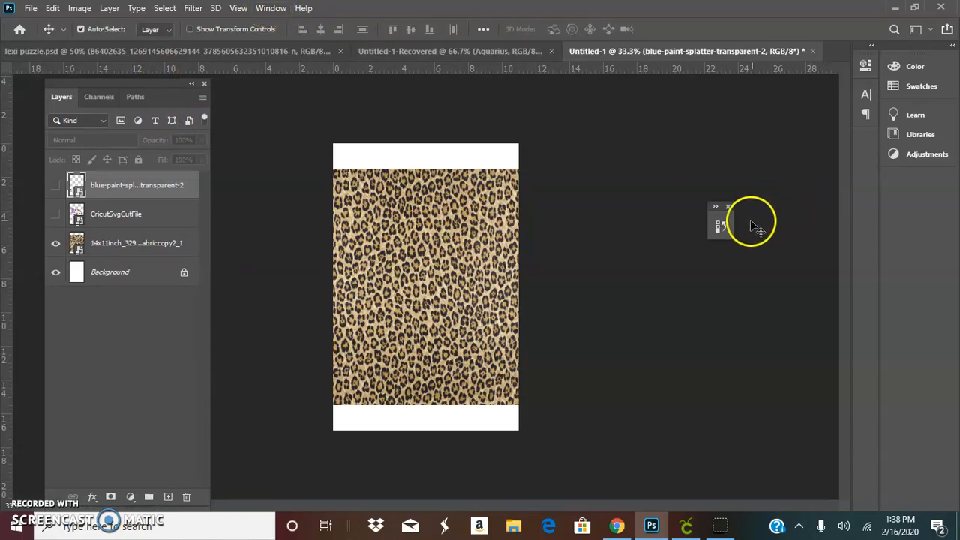
Step: Expand the History panel, enlarge it to list all states, and move it beside the canvas
click(716, 213)
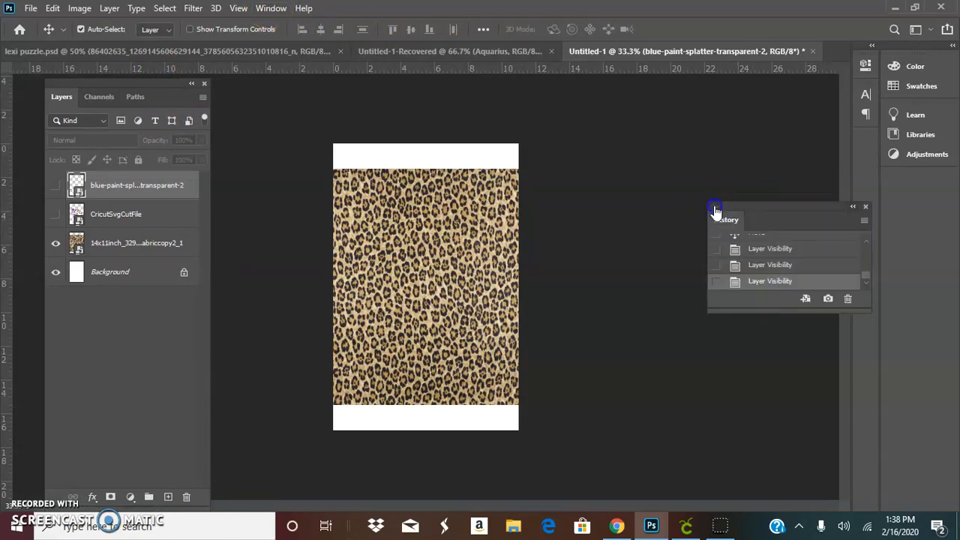
scroll(769, 284, up, 2)
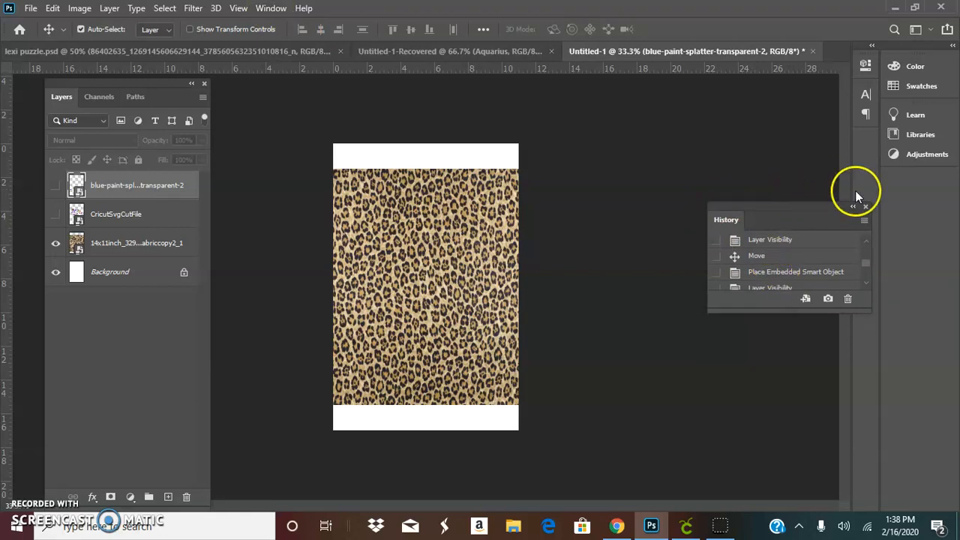
drag(775, 310, 778, 511)
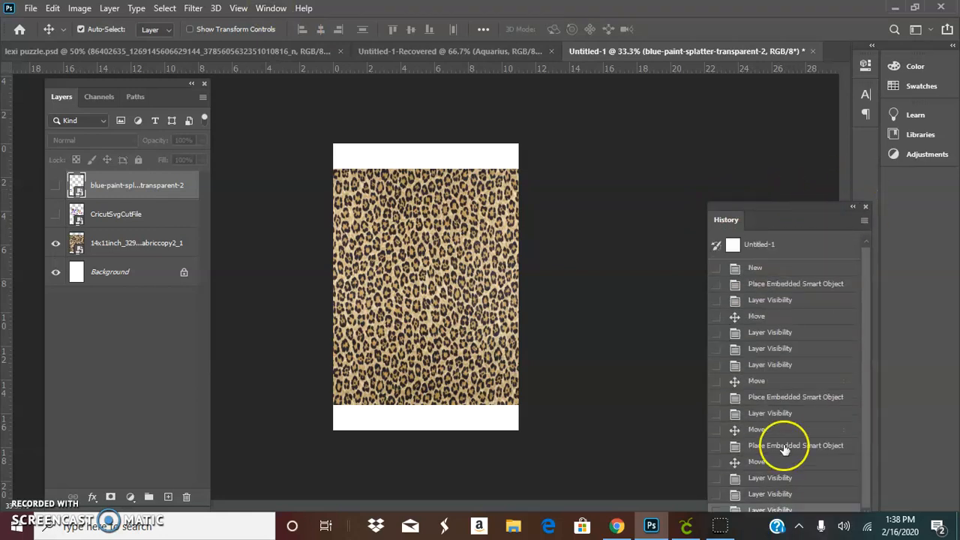
drag(800, 214, 743, 114)
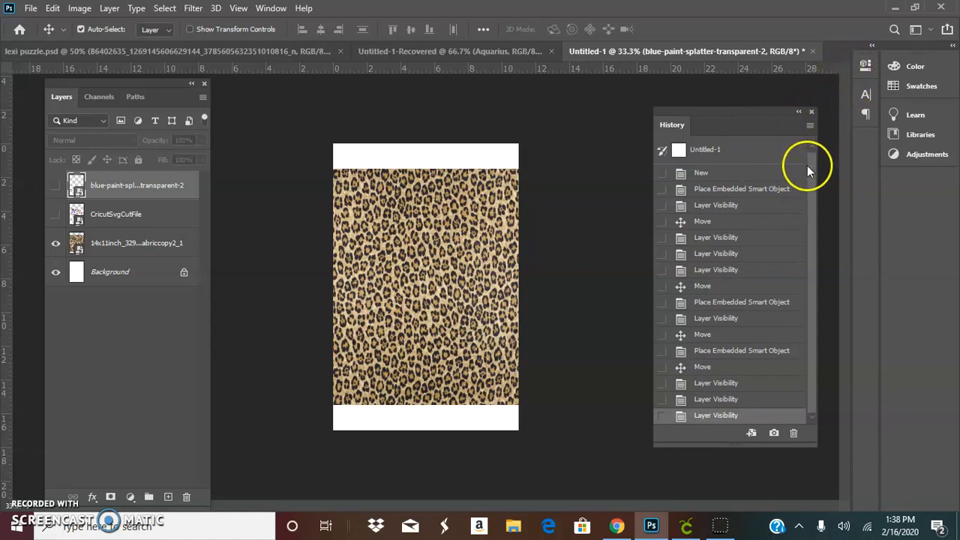
Step: Step back and forth through the History states, ending on the Layer Visibility state after the first Move
click(716, 254)
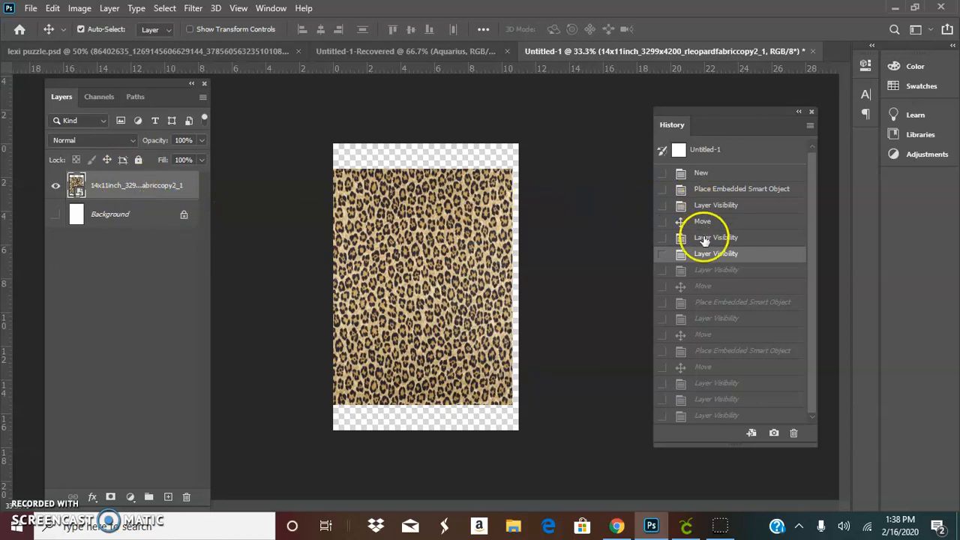
click(701, 351)
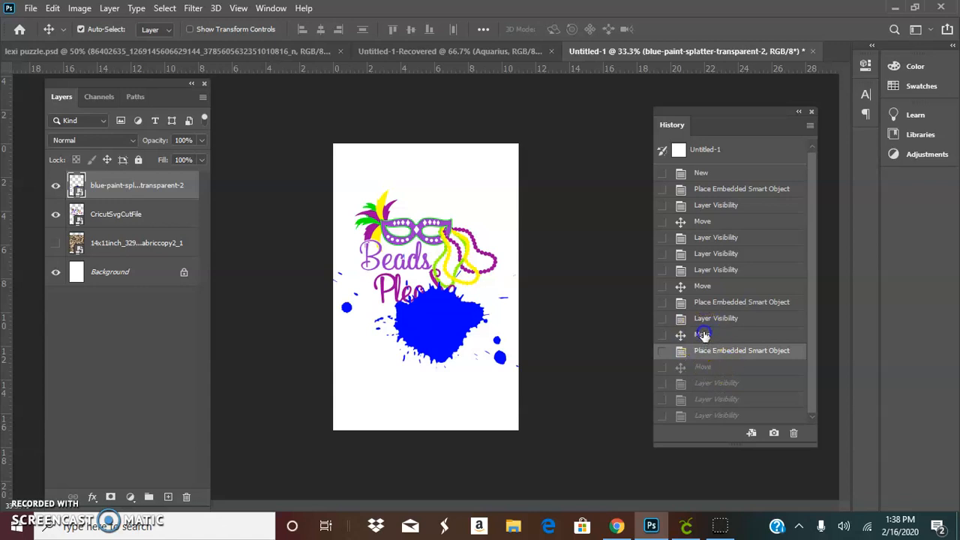
click(703, 334)
click(705, 320)
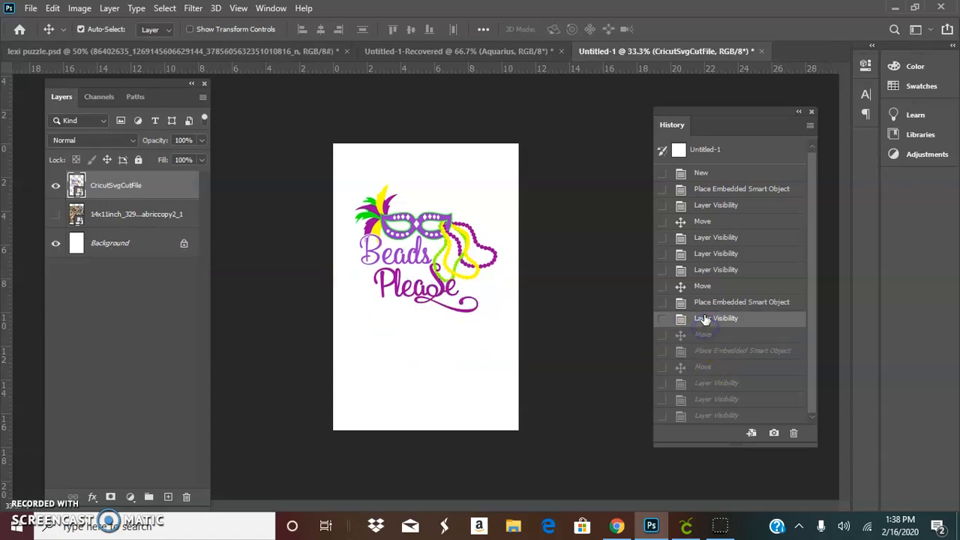
click(709, 272)
click(703, 251)
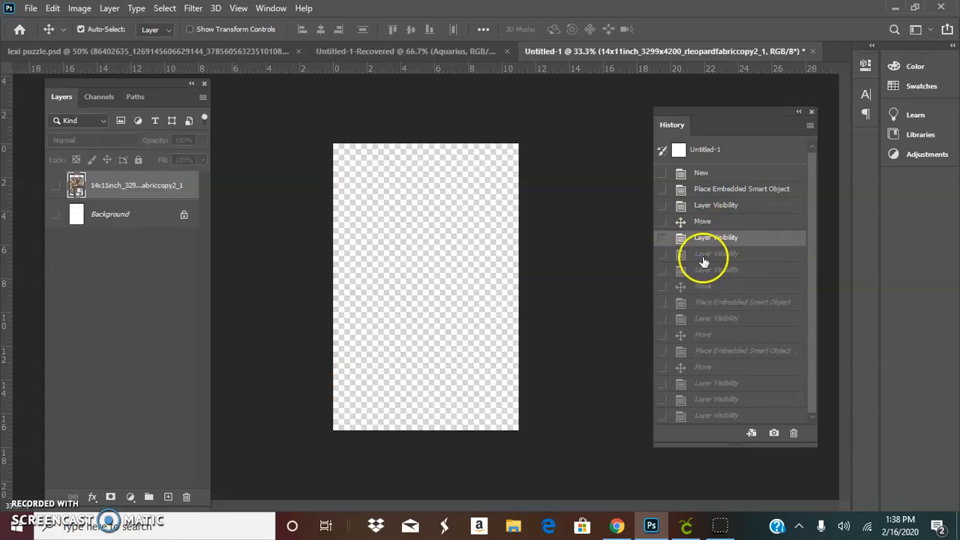
click(708, 356)
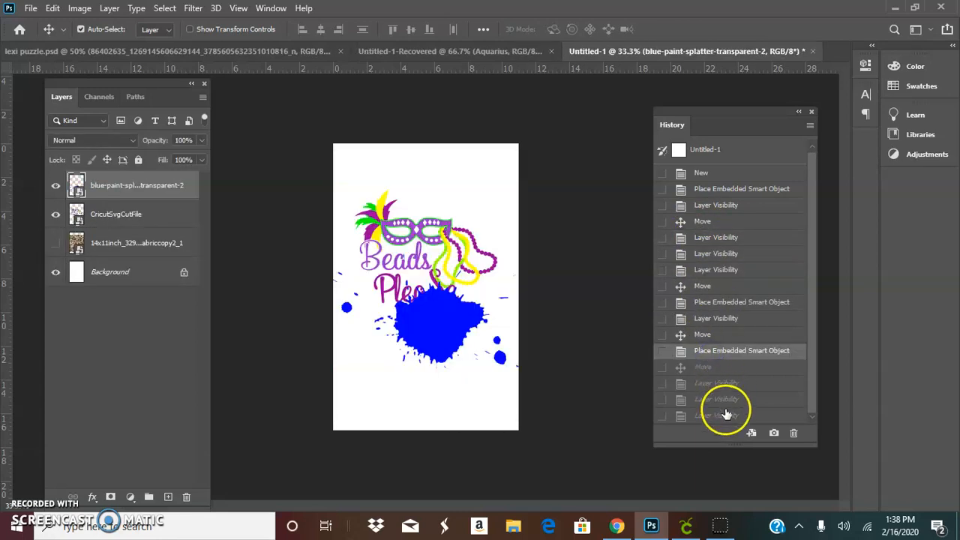
click(725, 414)
click(718, 384)
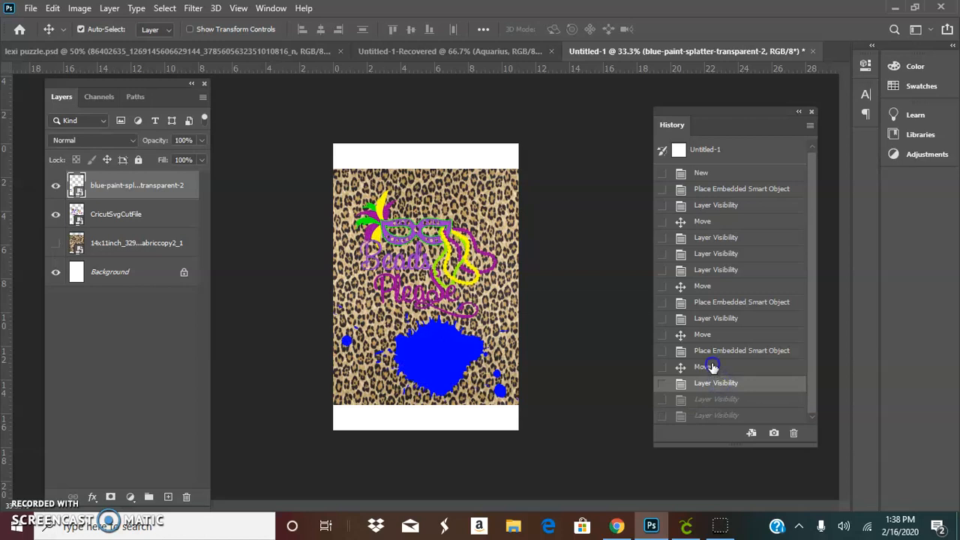
click(713, 367)
click(709, 323)
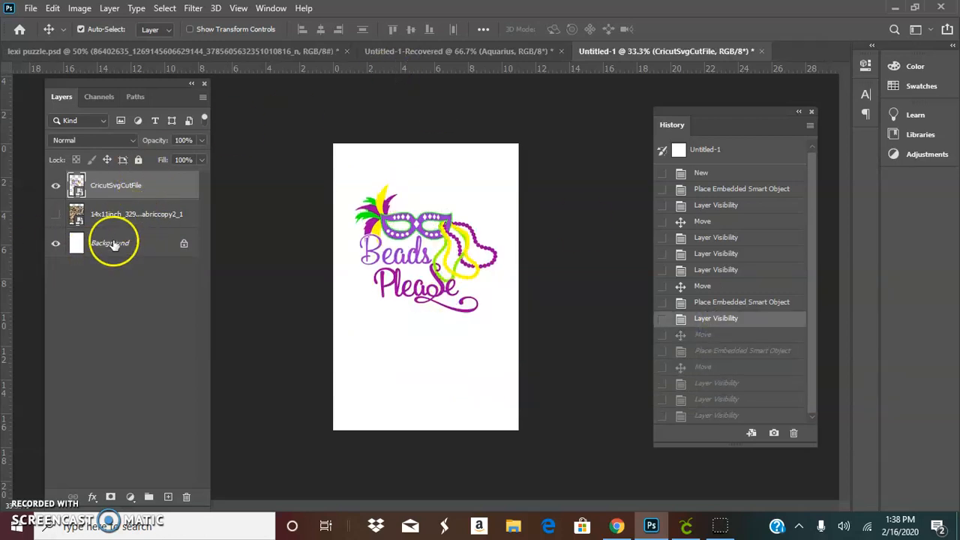
click(737, 271)
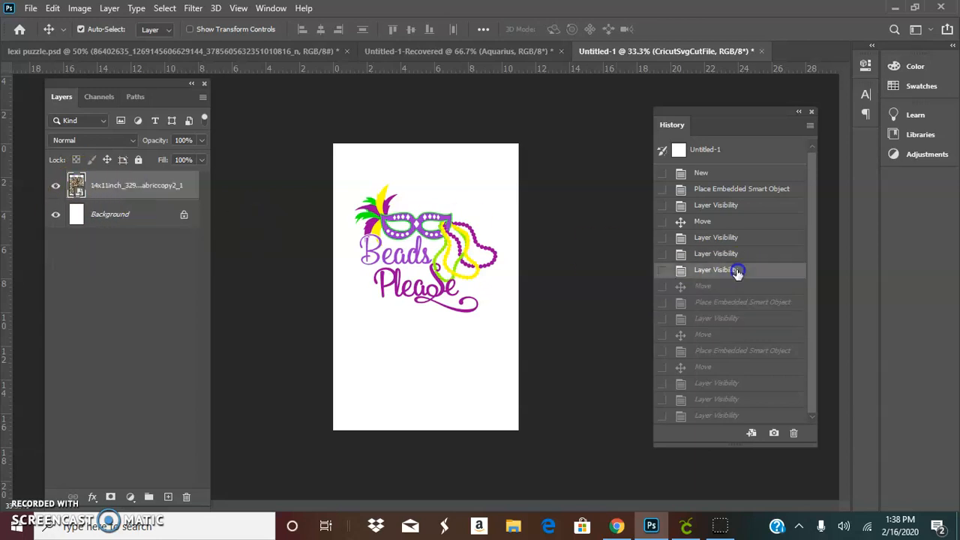
click(741, 353)
click(725, 404)
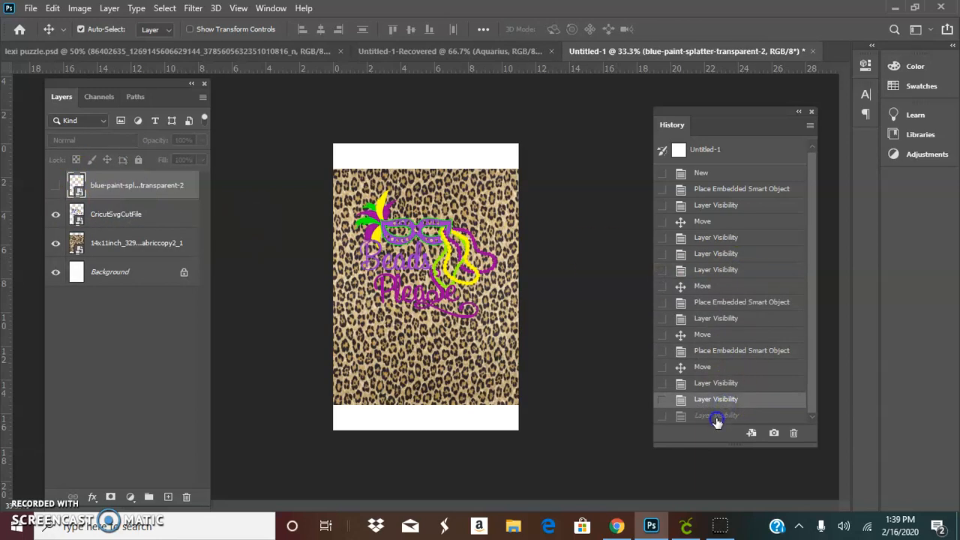
click(716, 418)
click(716, 383)
click(714, 351)
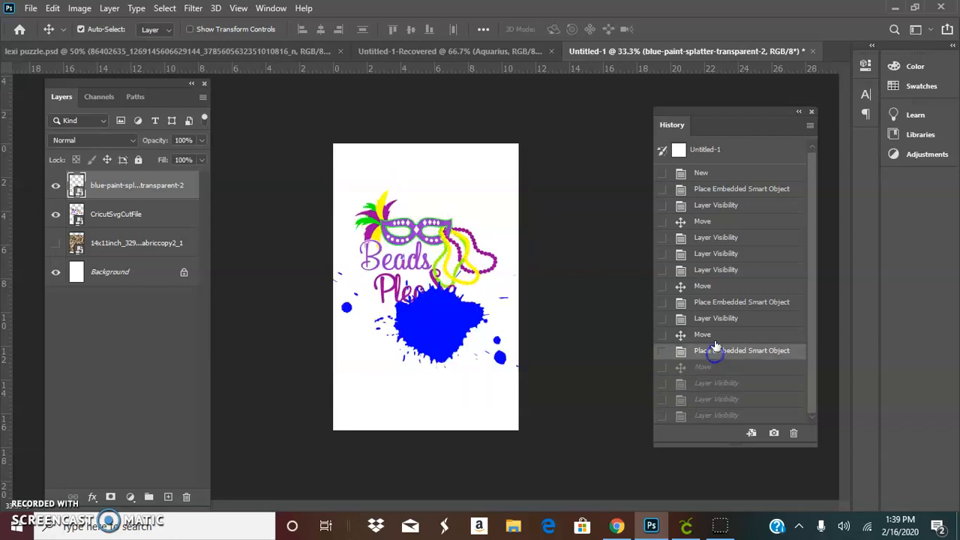
click(721, 303)
click(725, 269)
click(721, 255)
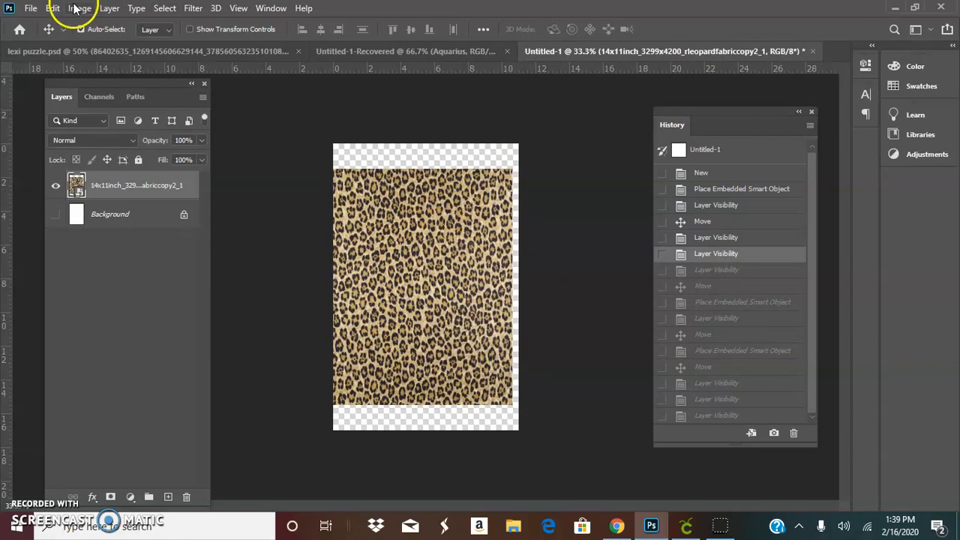
Step: Open the Tool Presets panel
click(269, 9)
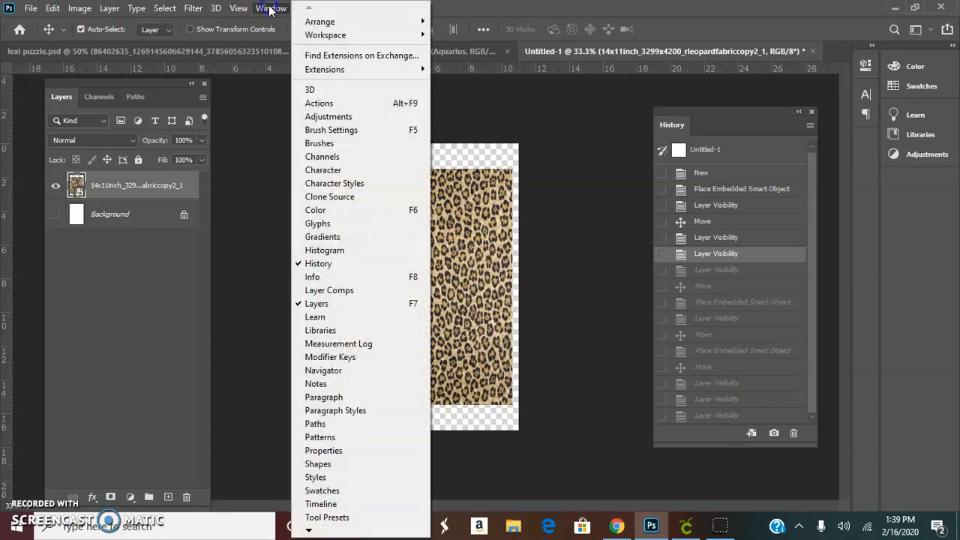
click(256, 108)
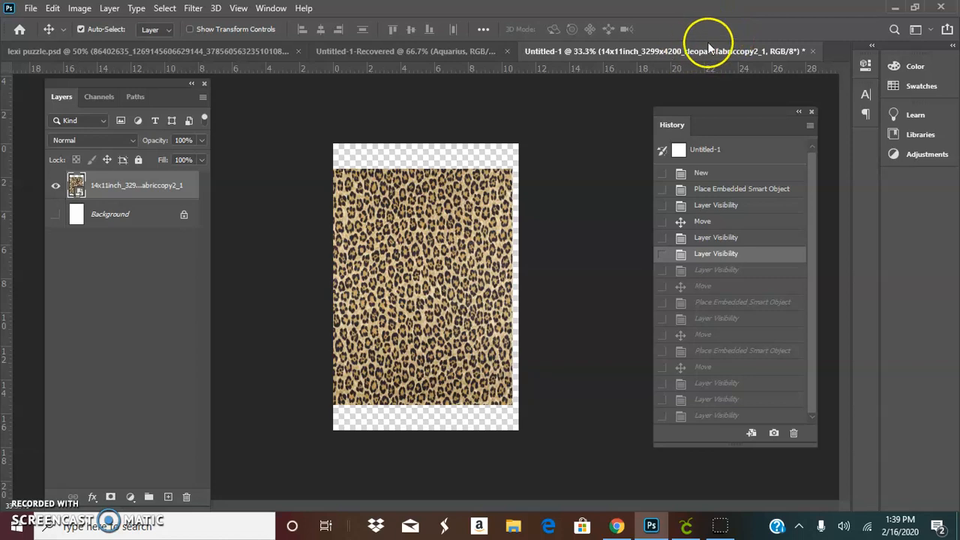
click(271, 8)
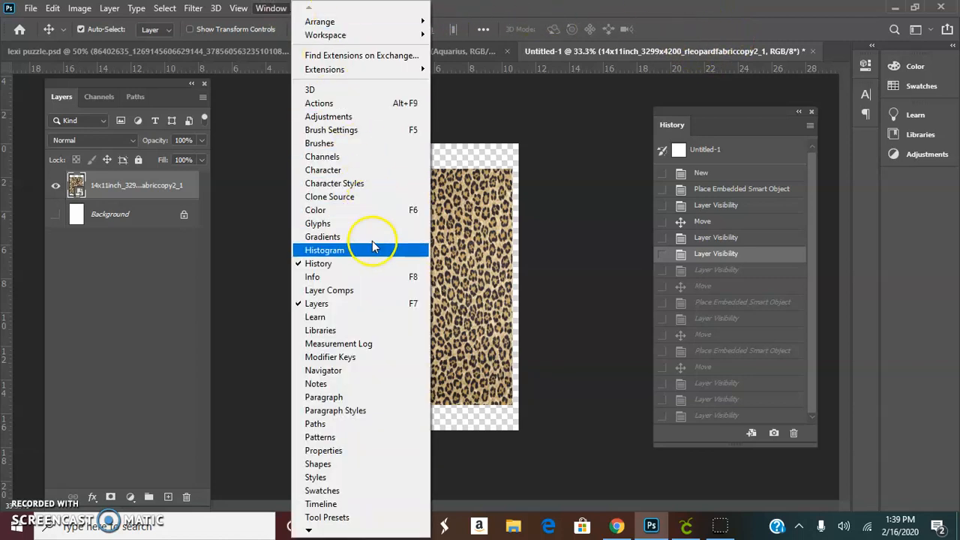
click(353, 523)
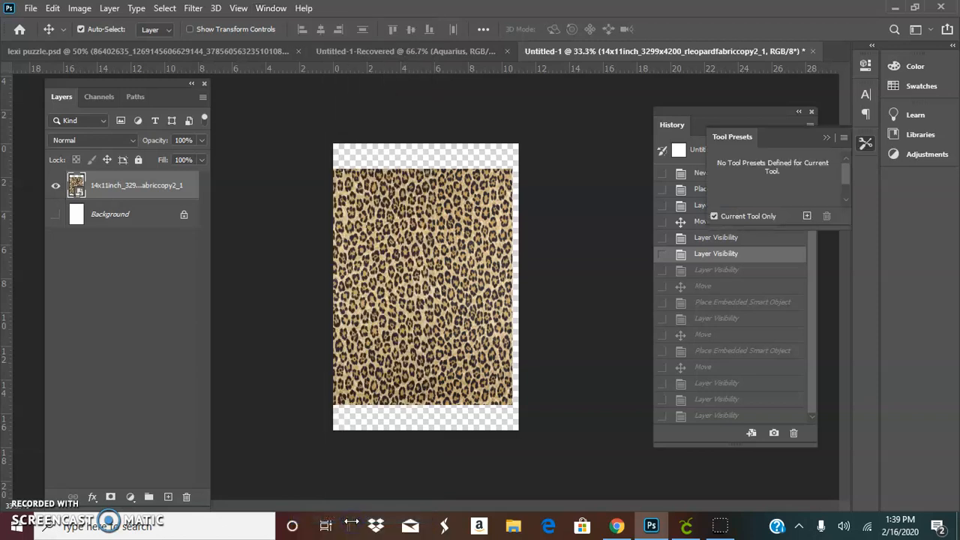
click(270, 9)
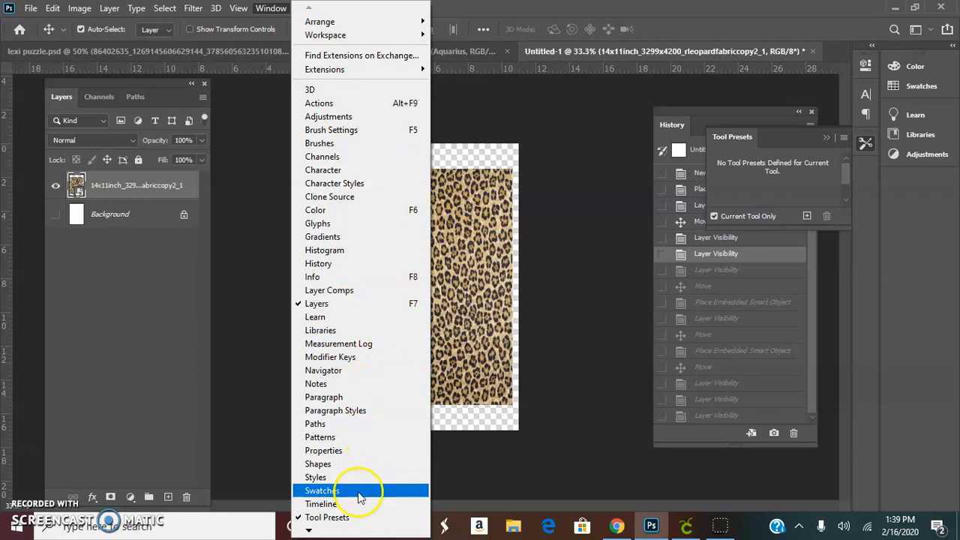
mouse_move(307, 531)
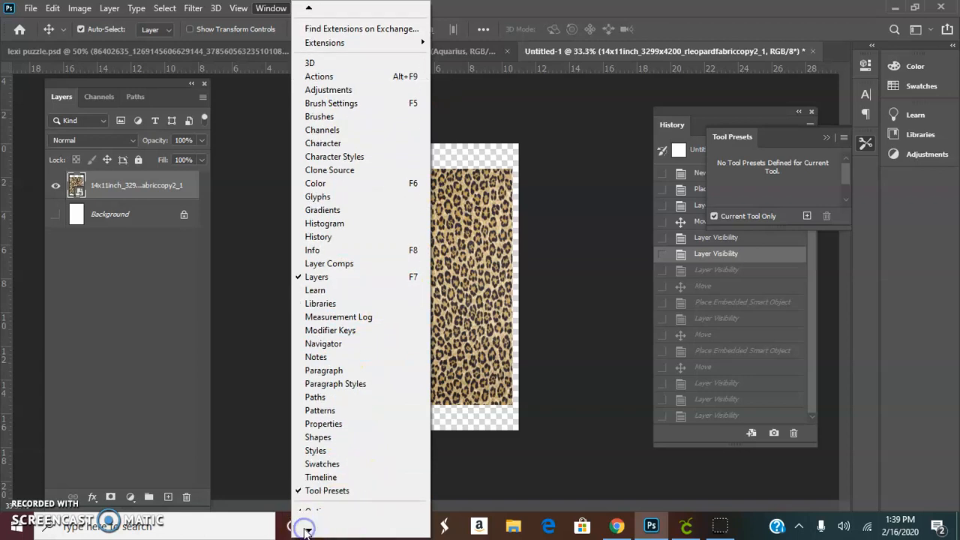
click(327, 484)
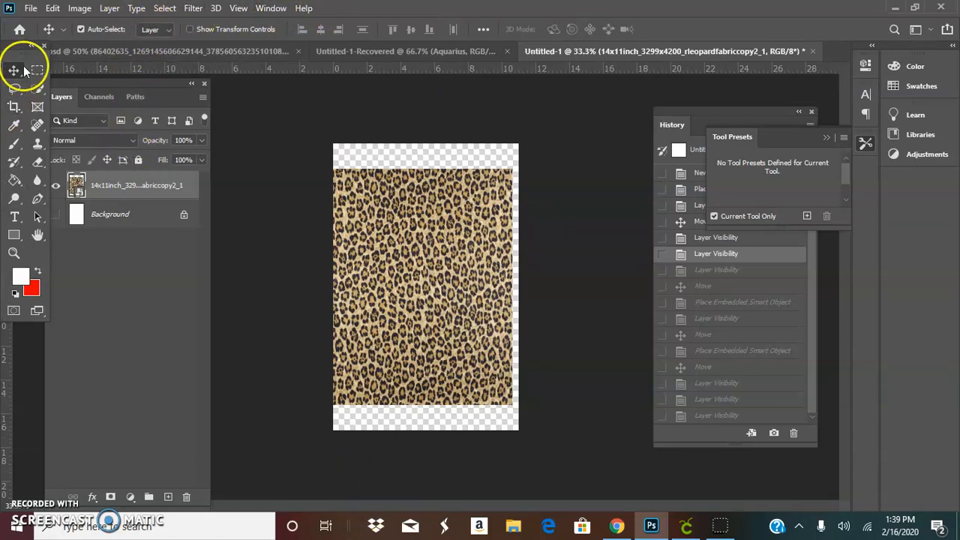
Step: Draw a paragraph text box across the upper part of the leopard background and set the font to Impact
click(13, 216)
drag(341, 204, 511, 321)
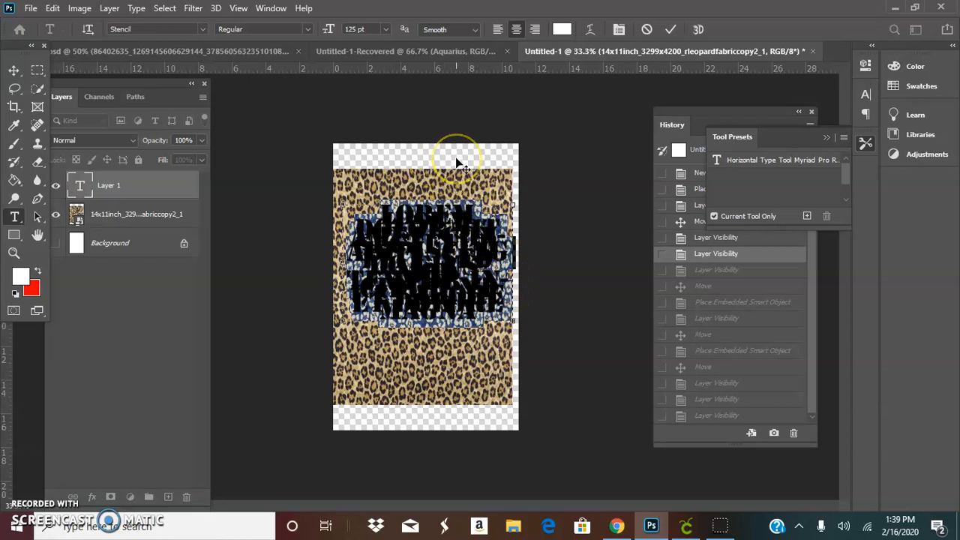
click(201, 30)
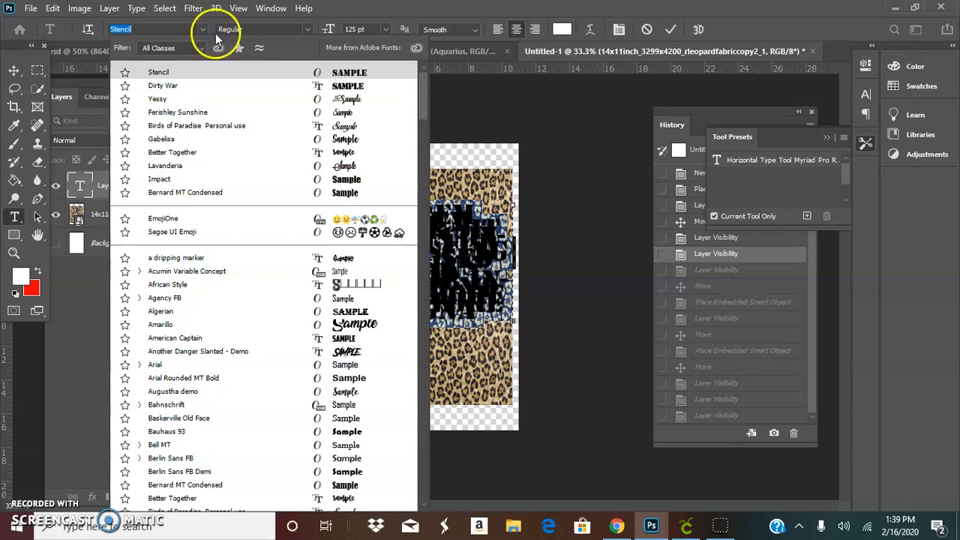
click(347, 184)
Step: Type a person's full name in capitals in the text box and commit the text
text(C)
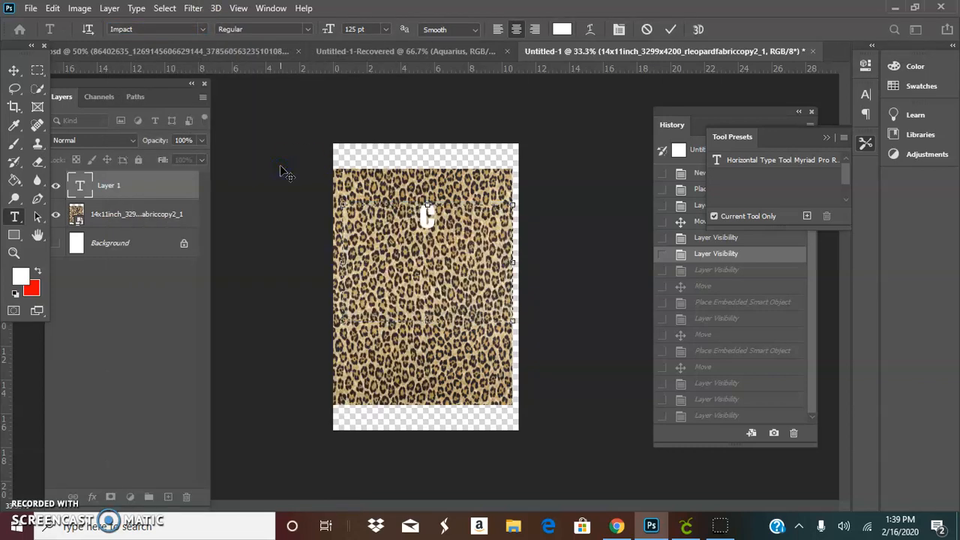
text(HA)
key(BackSpace)
key(BackSpace)
key(BackSpace)
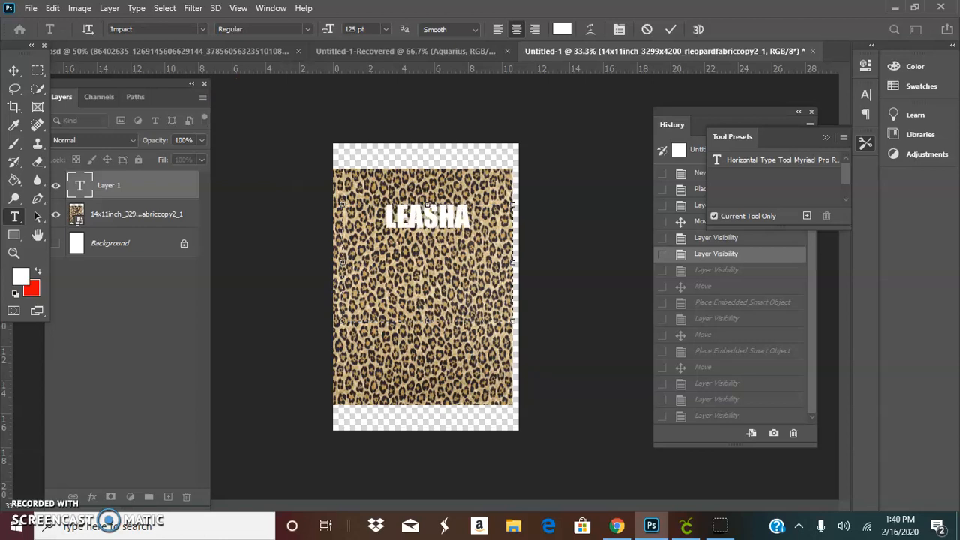
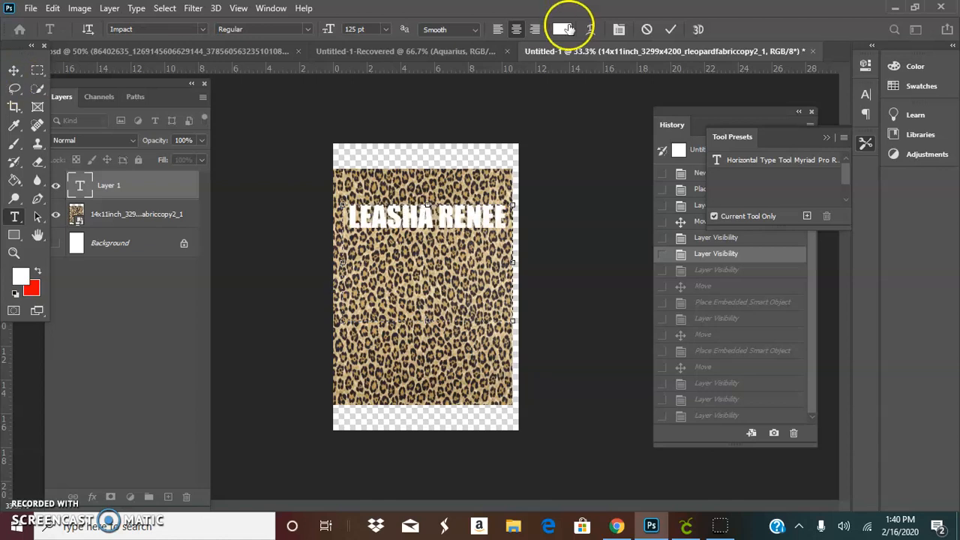
click(670, 30)
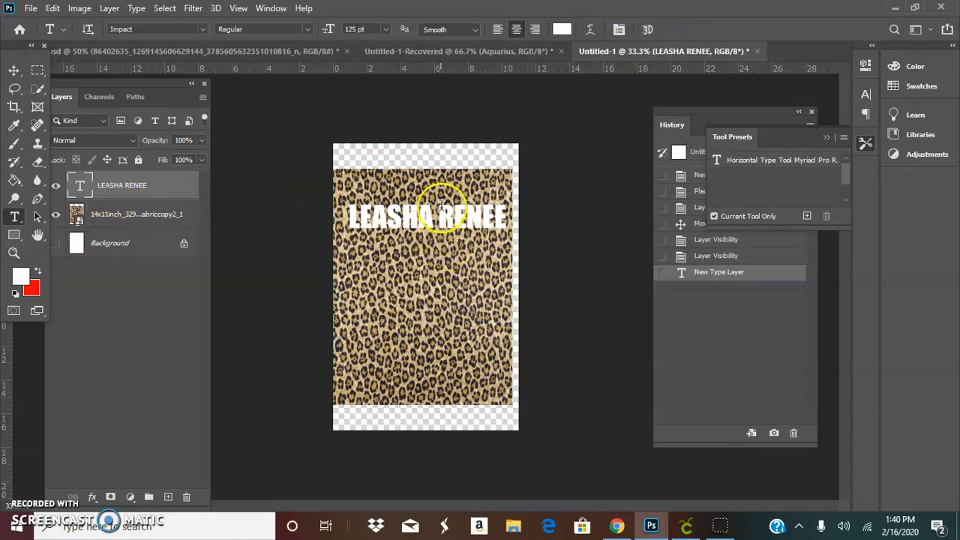
Step: Reselect all the name text and set its font size to 200 pt
click(56, 10)
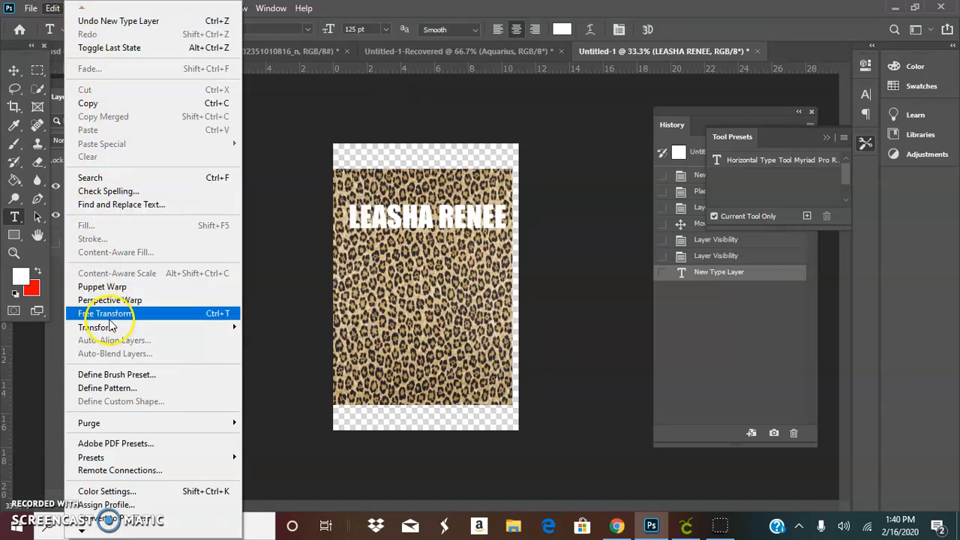
click(459, 219)
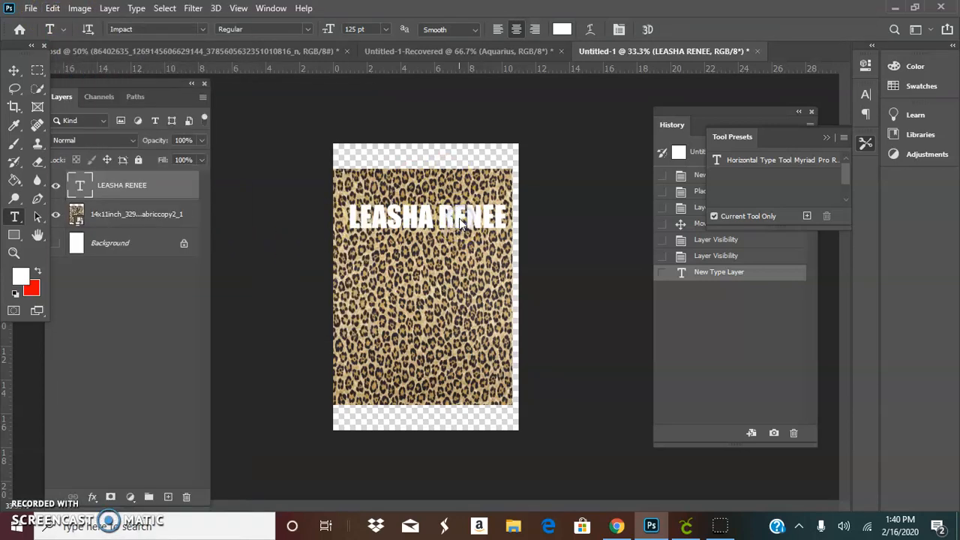
double_click(81, 185)
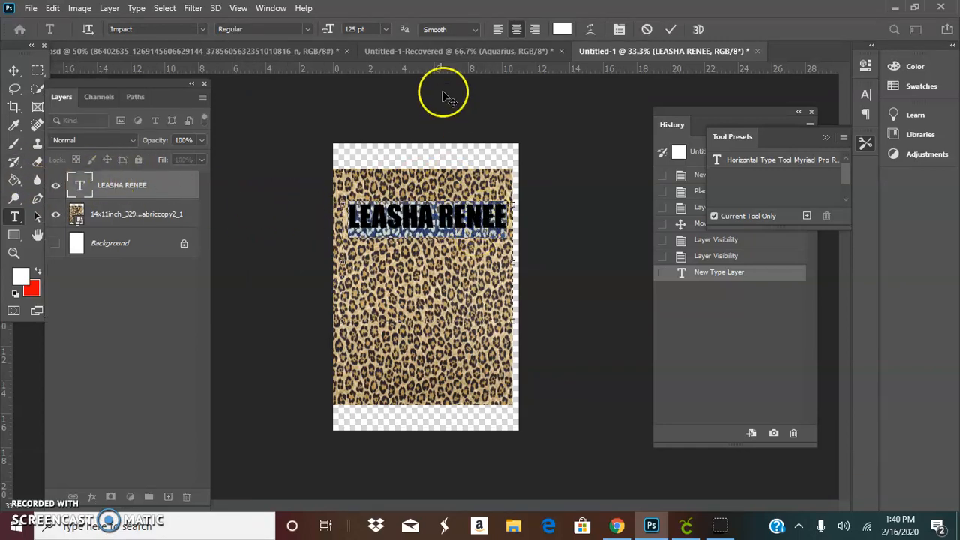
click(387, 29)
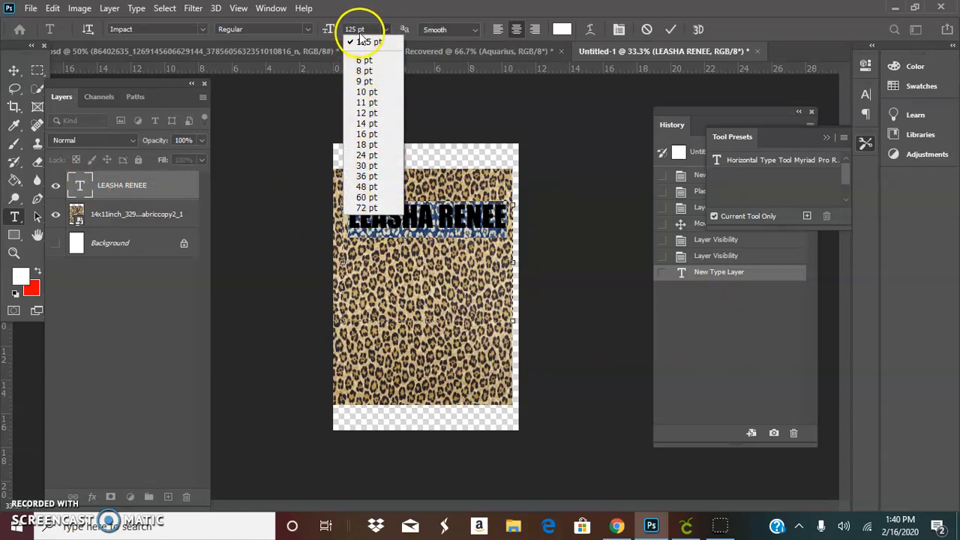
click(373, 43)
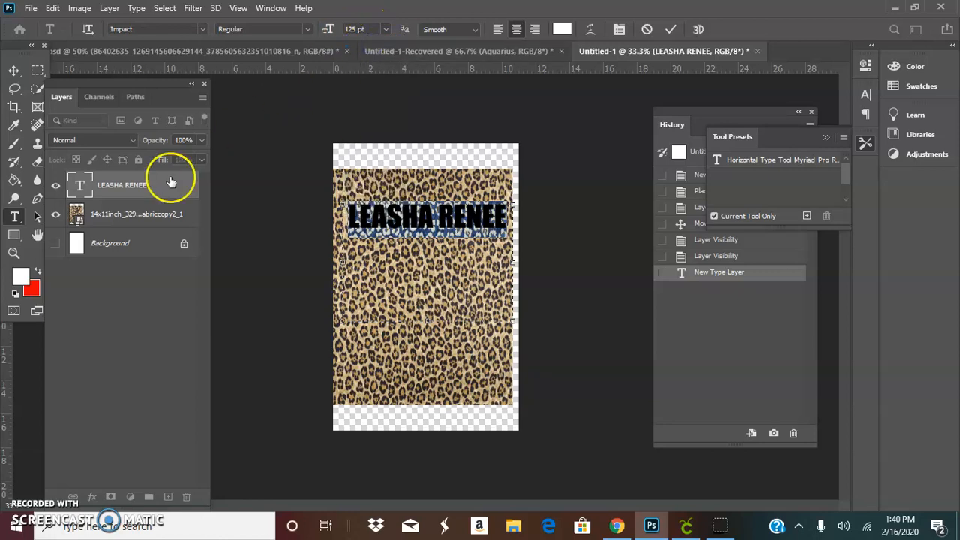
click(369, 28)
text(200)
key(Return)
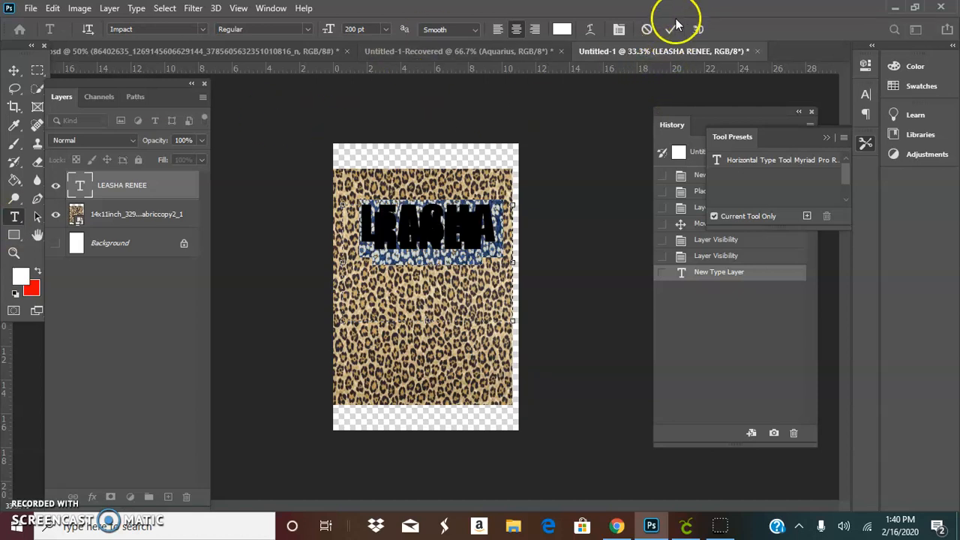
click(148, 218)
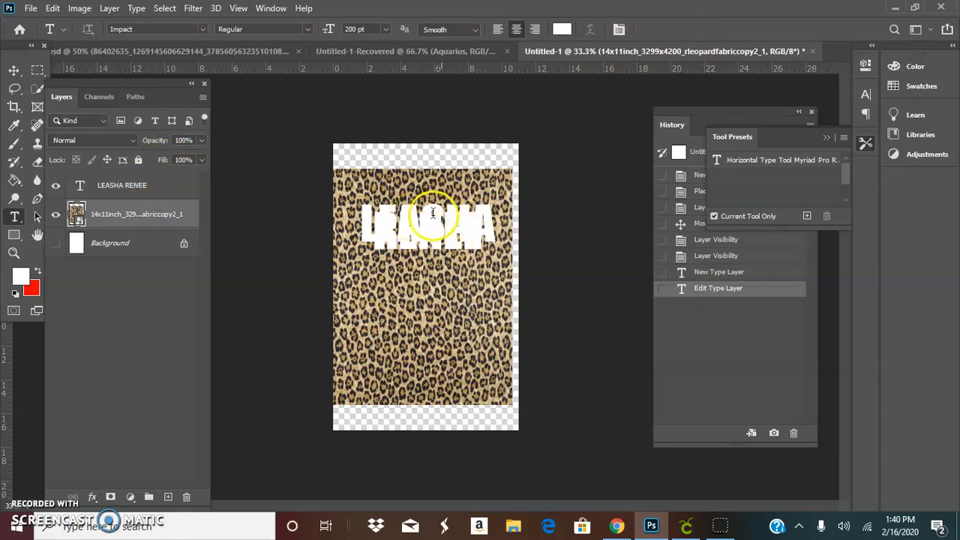
Step: Enlarge the text box, select all the name text and set its size to 125 pt, then commit
double_click(78, 186)
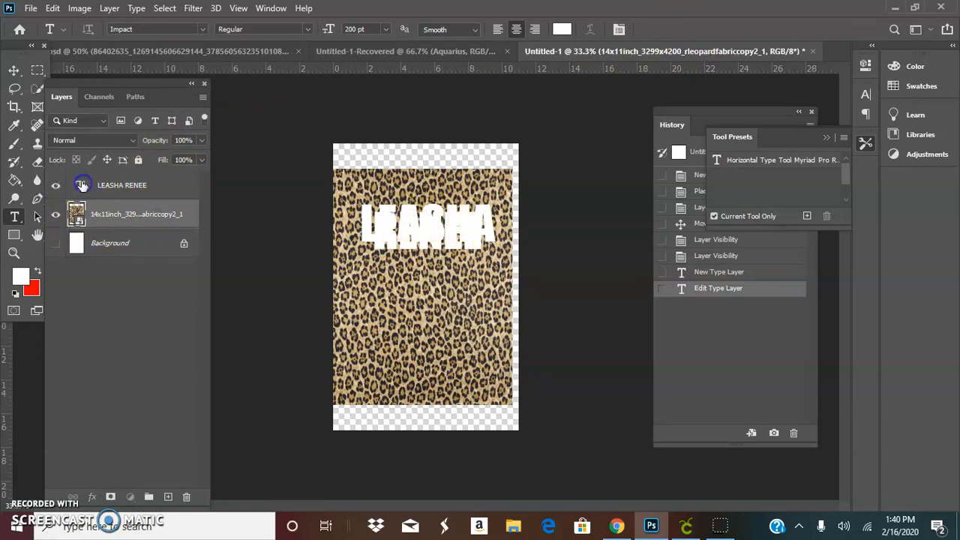
click(497, 225)
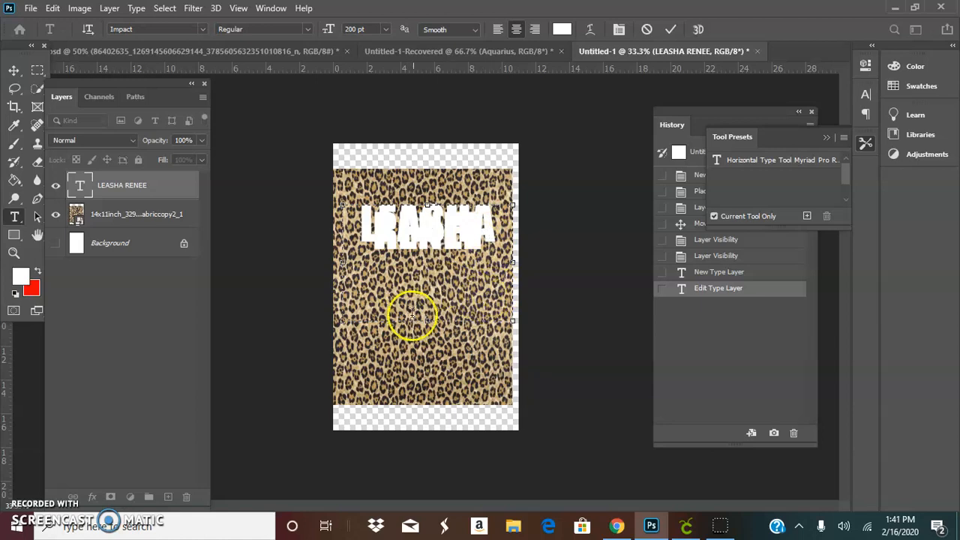
drag(427, 320, 435, 392)
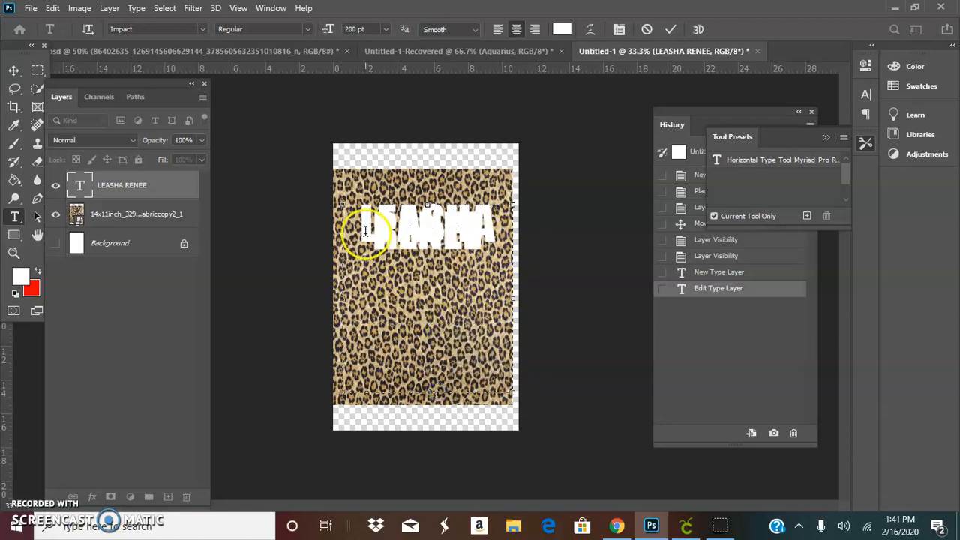
click(429, 225)
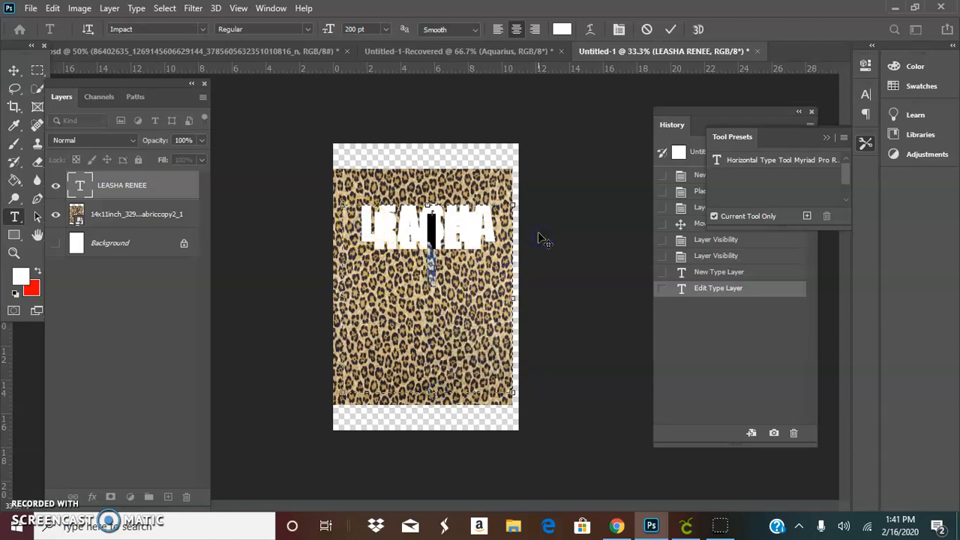
key(ctrl+a)
click(377, 35)
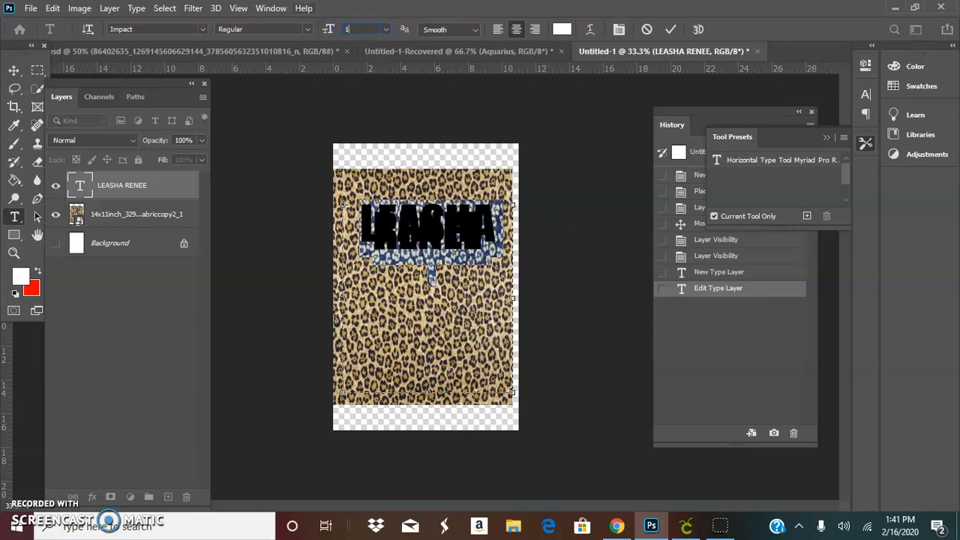
key(Return)
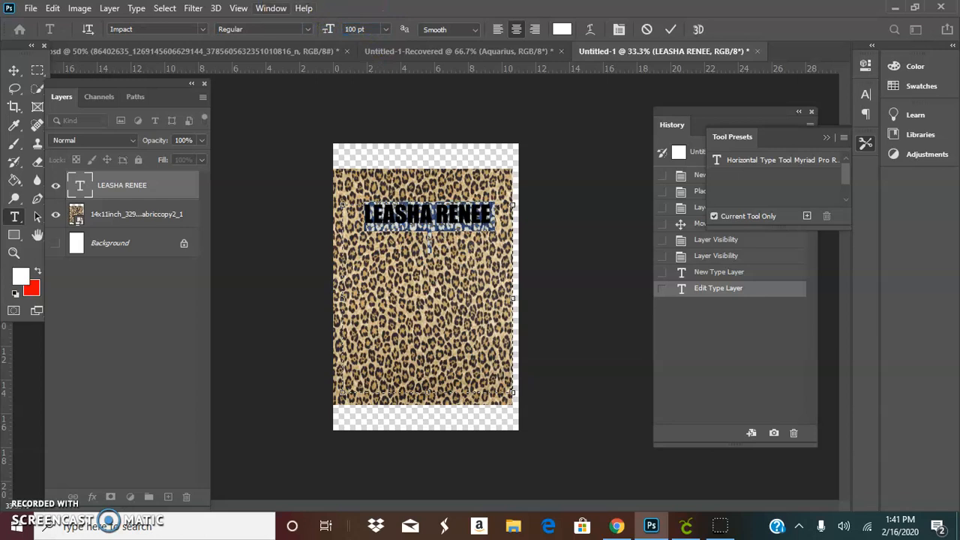
click(361, 29)
key(Return)
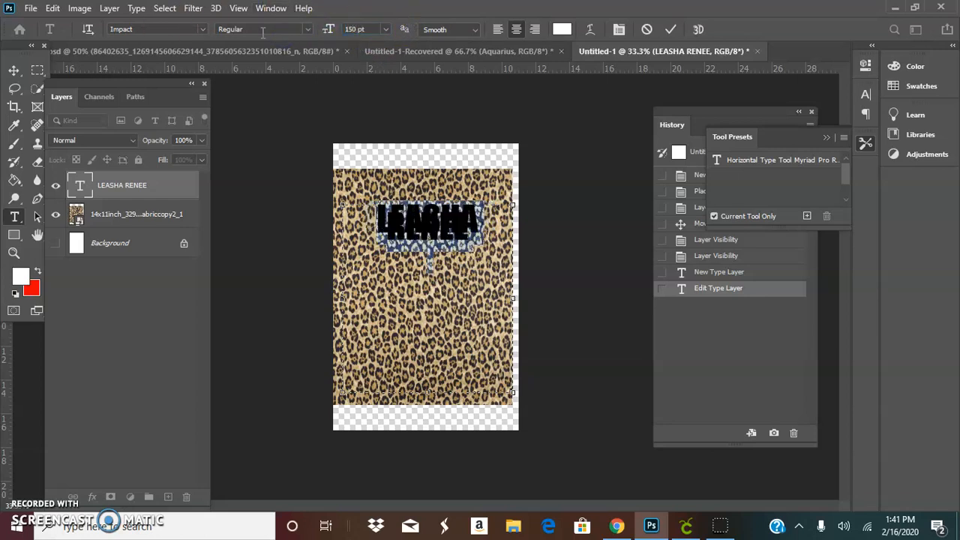
click(351, 32)
text(125)
key(Return)
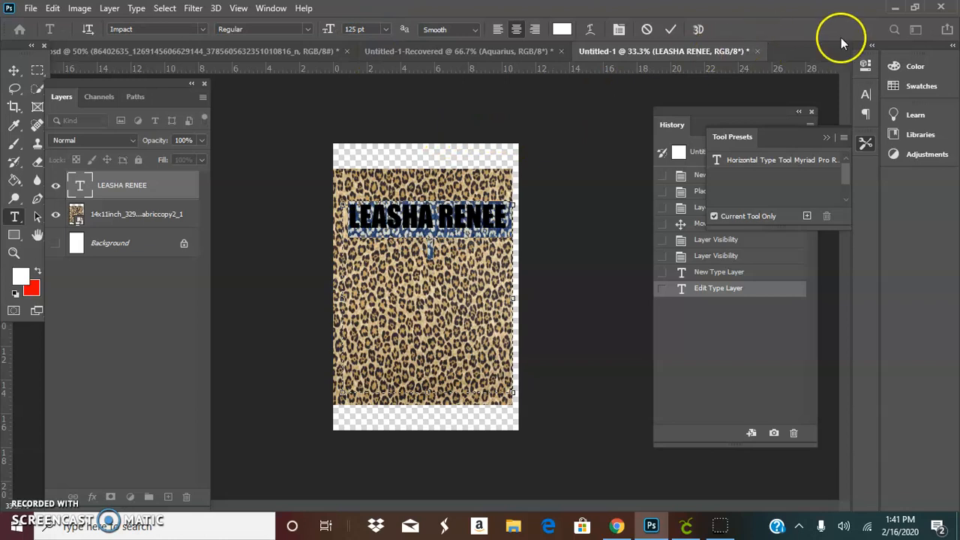
click(671, 29)
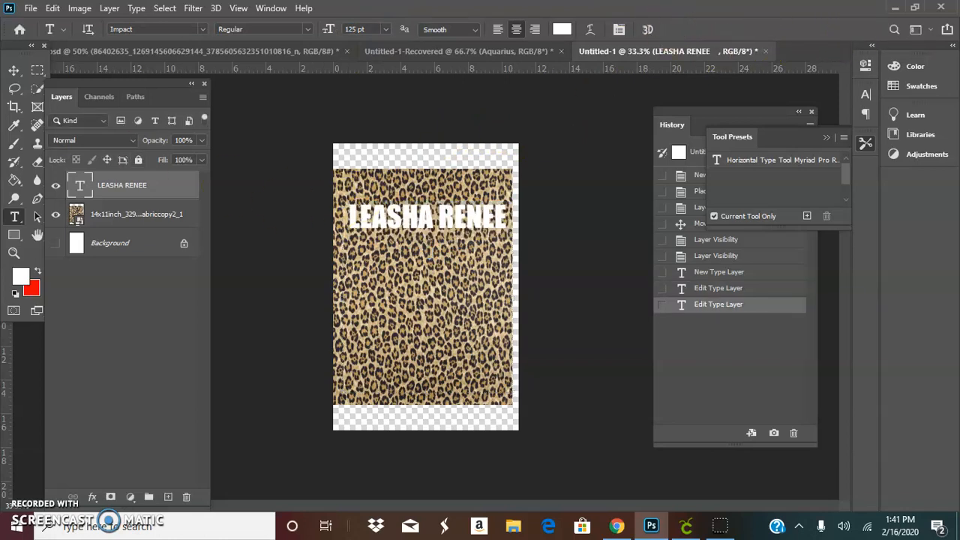
Step: Free-transform the name text, stretching it to about 101% width and 138% height
click(53, 8)
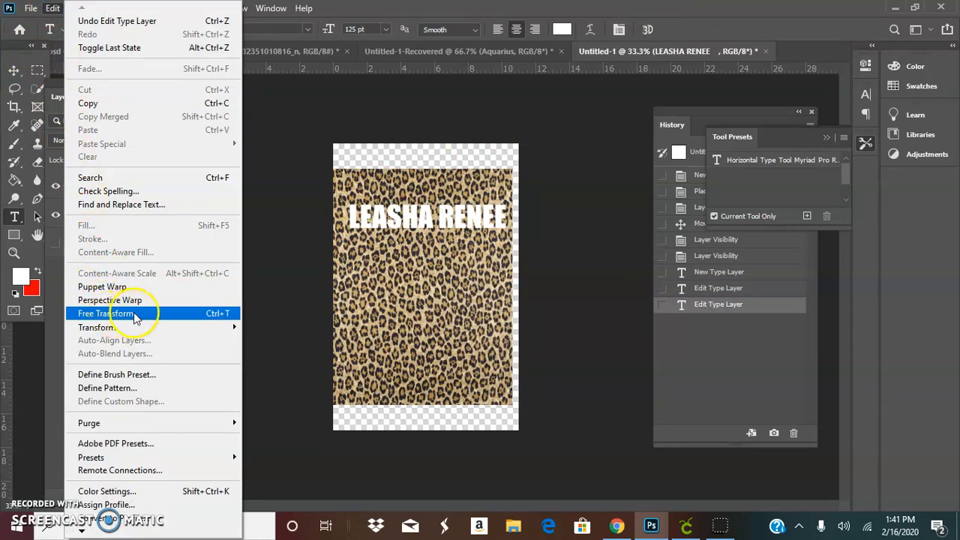
click(220, 315)
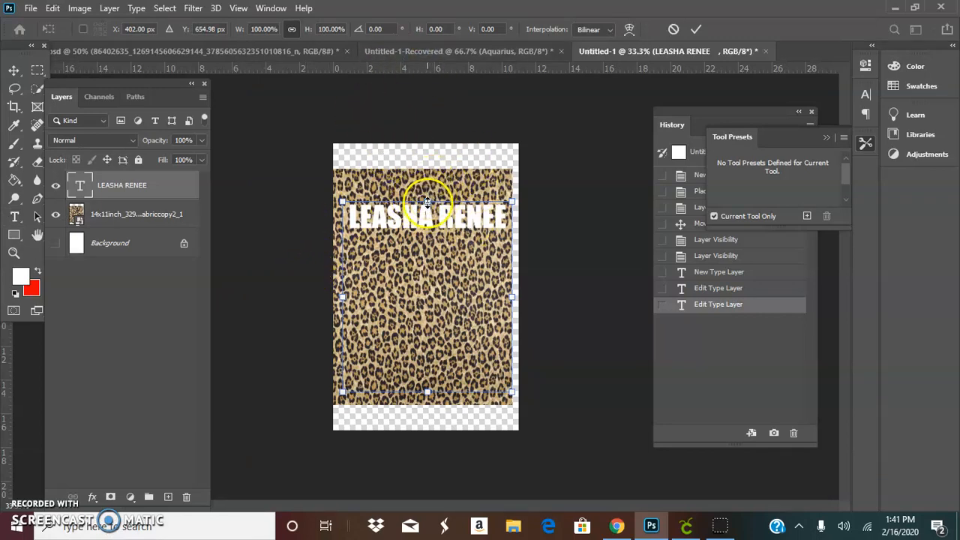
drag(427, 202, 425, 249)
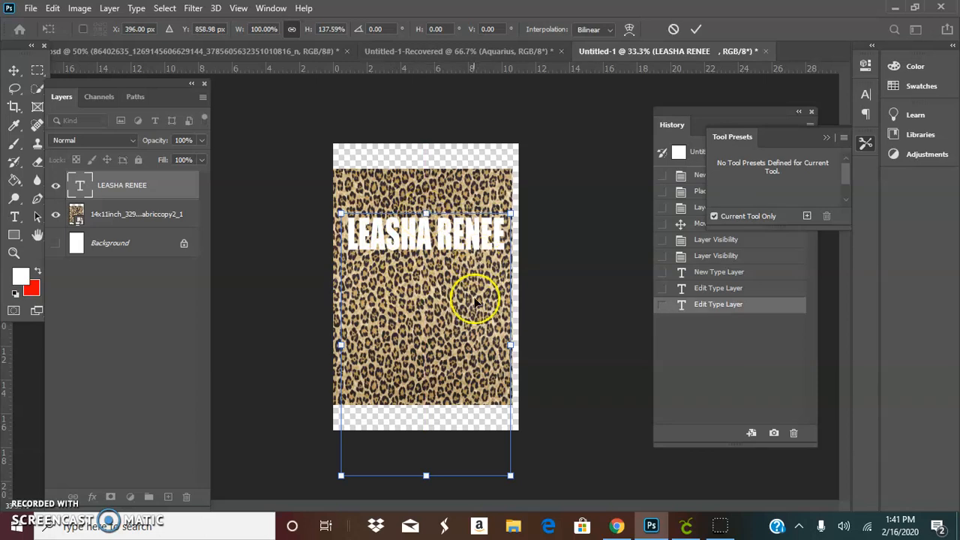
drag(510, 344, 533, 342)
mouse_move(339, 347)
mouse_down()
mouse_move(326, 349)
mouse_move(340, 347)
mouse_up()
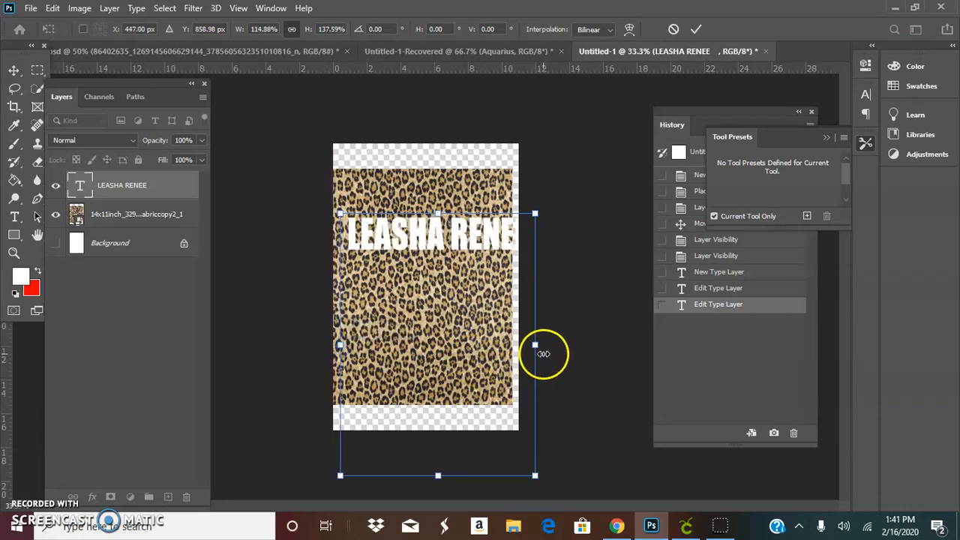
drag(534, 344, 516, 344)
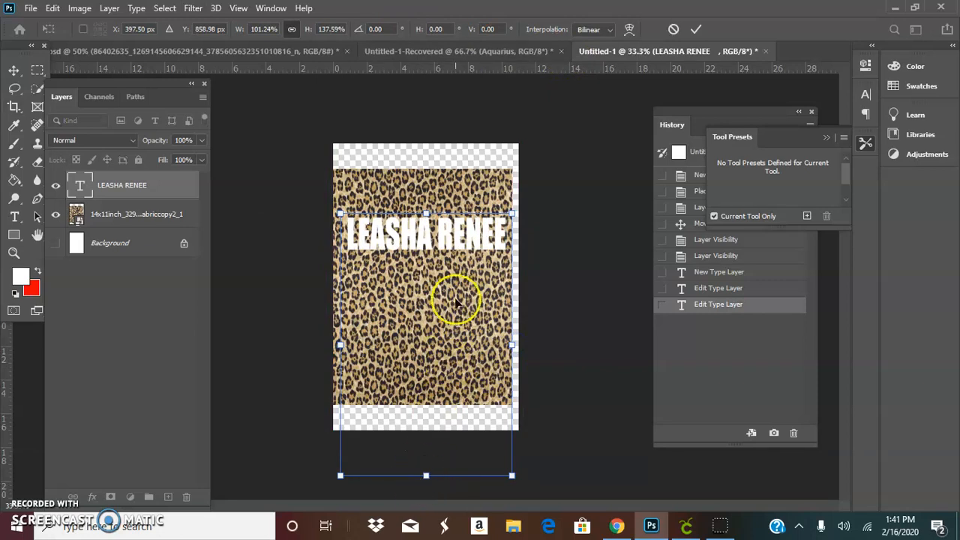
click(693, 28)
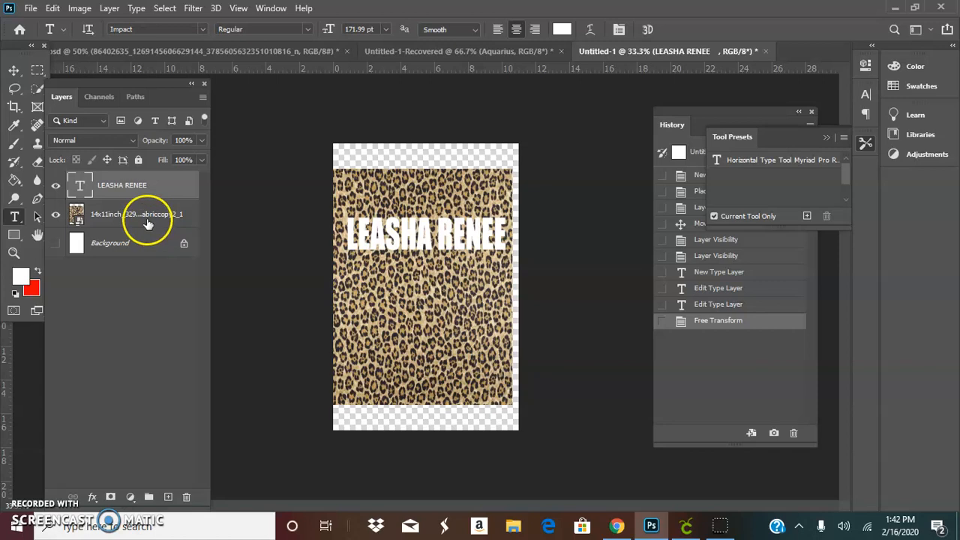
Step: Move the leopard pattern layer above the name text layer
click(96, 217)
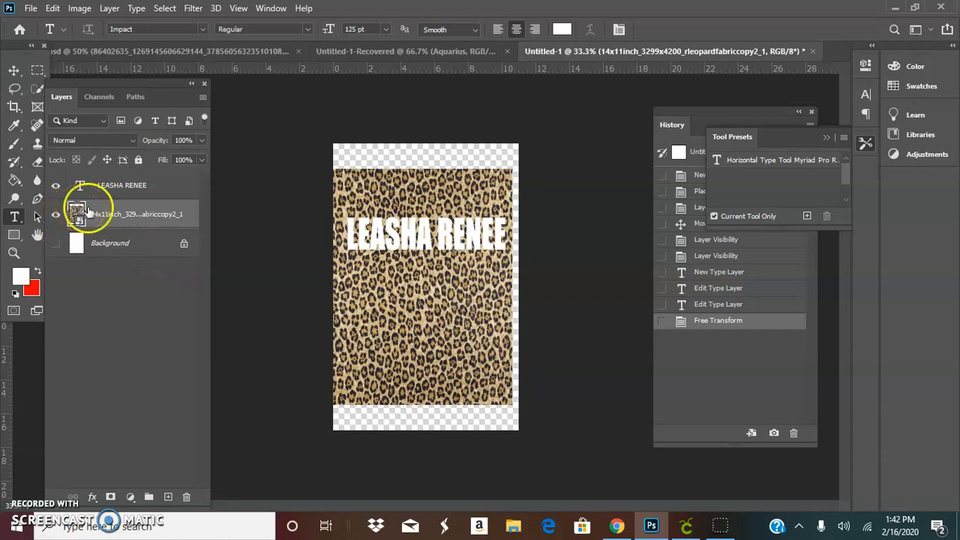
drag(106, 215, 108, 179)
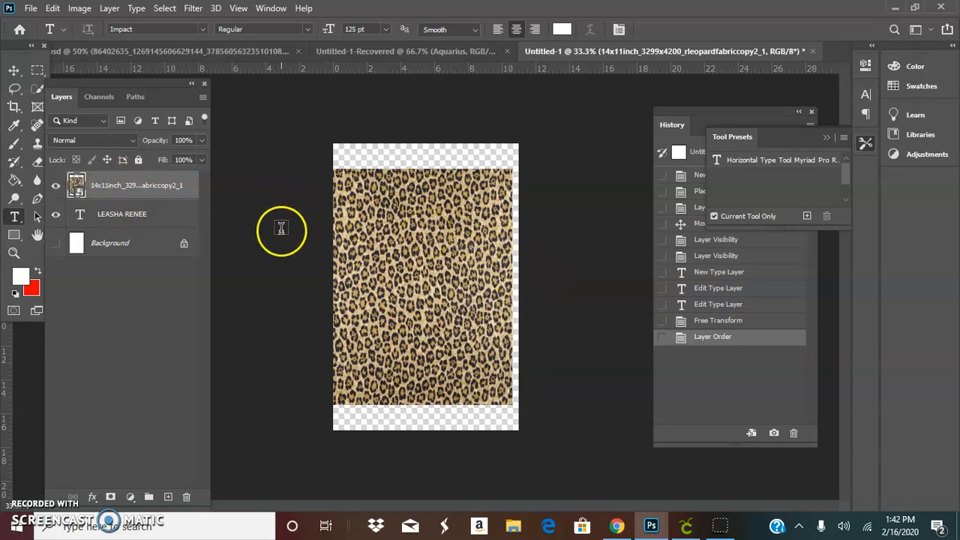
Step: Clip the leopard layer to the name text as a clipping mask and turn the white Background layer back on
right_click(137, 216)
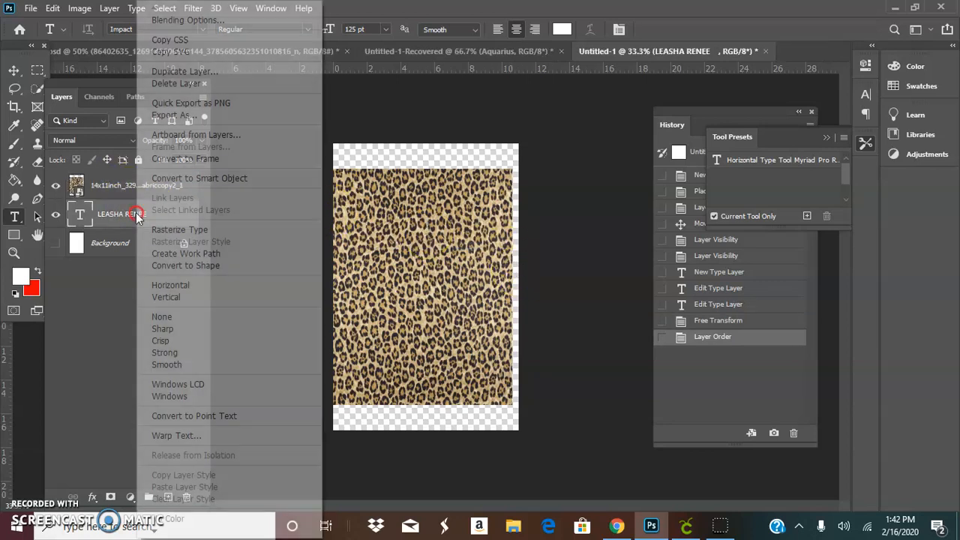
right_click(120, 189)
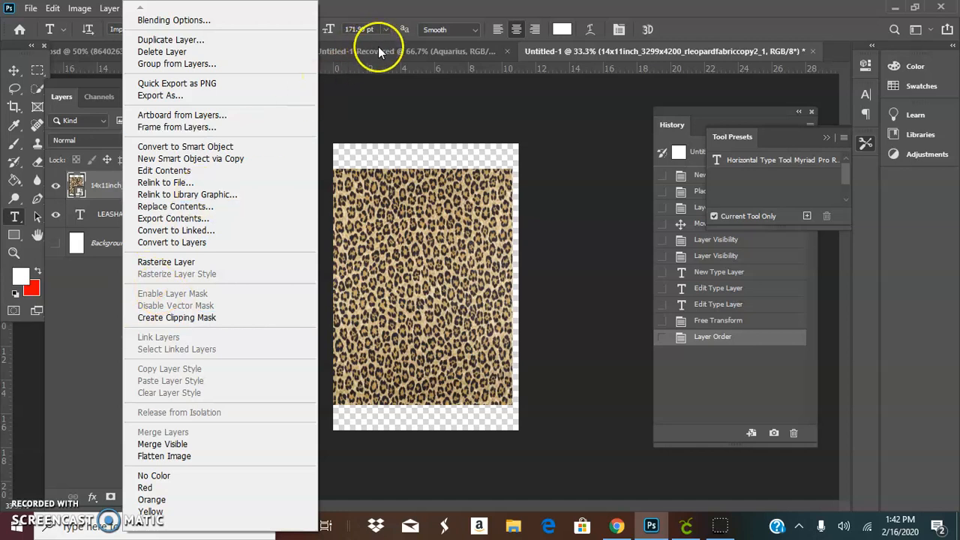
click(368, 87)
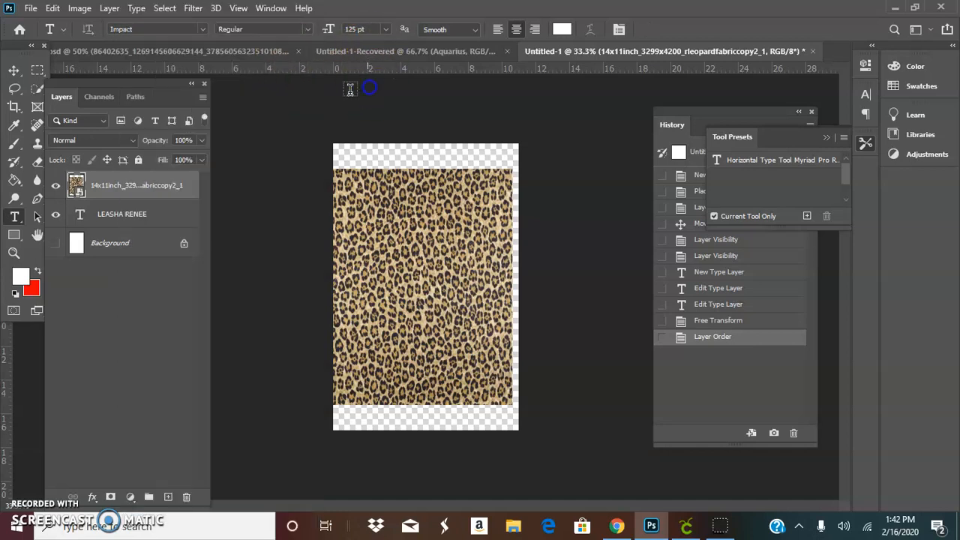
right_click(154, 193)
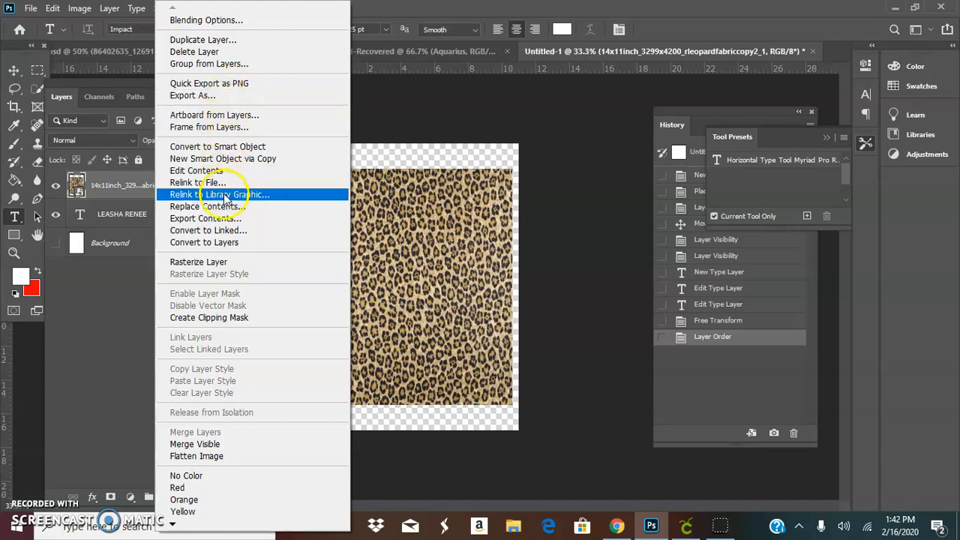
click(218, 323)
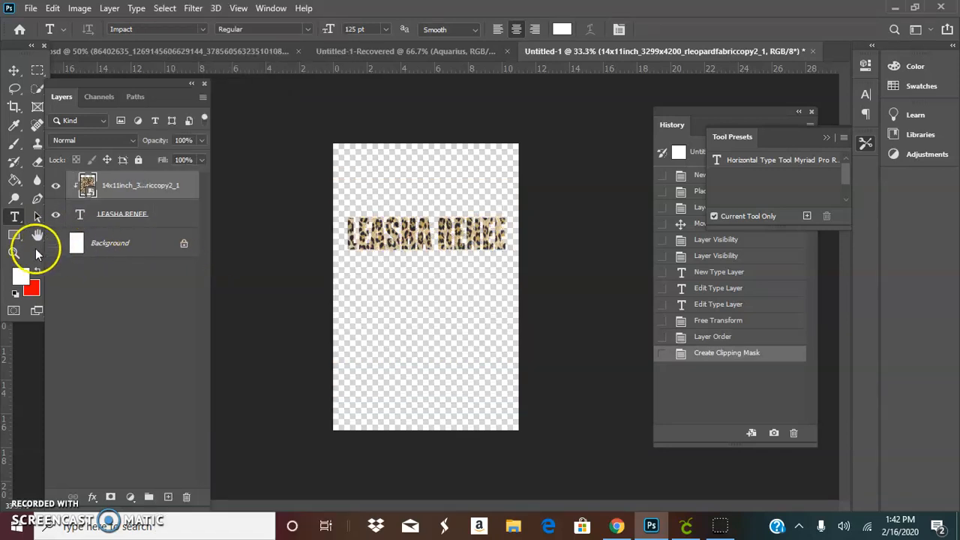
click(56, 247)
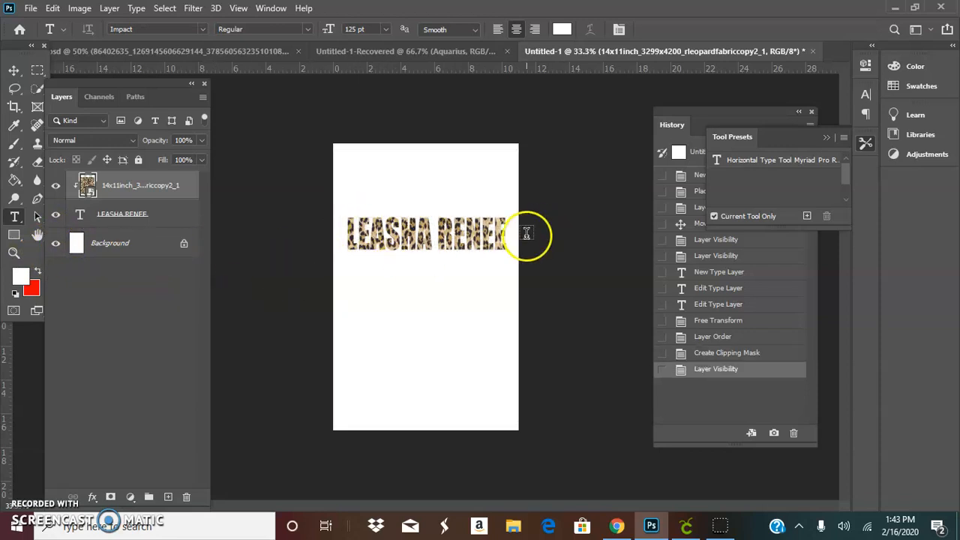
click(190, 217)
click(93, 498)
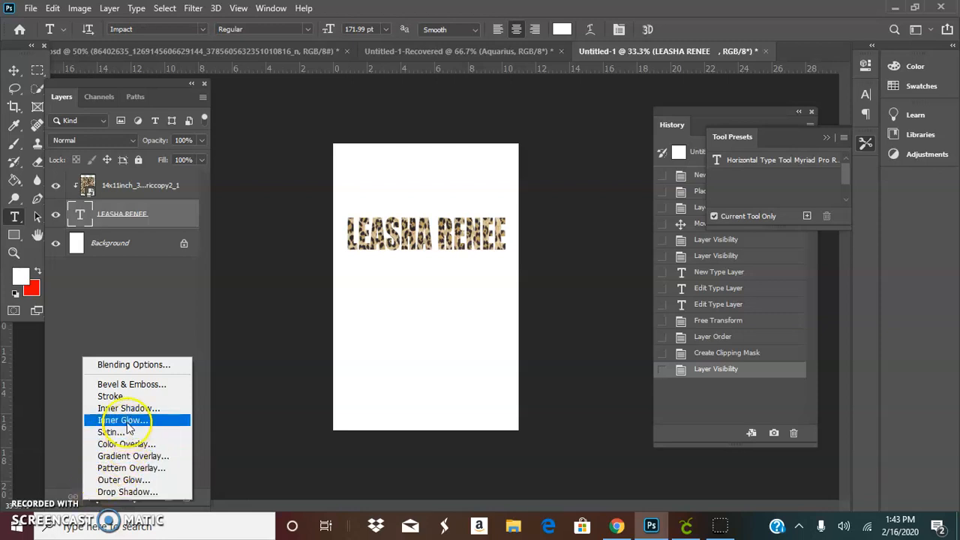
click(114, 396)
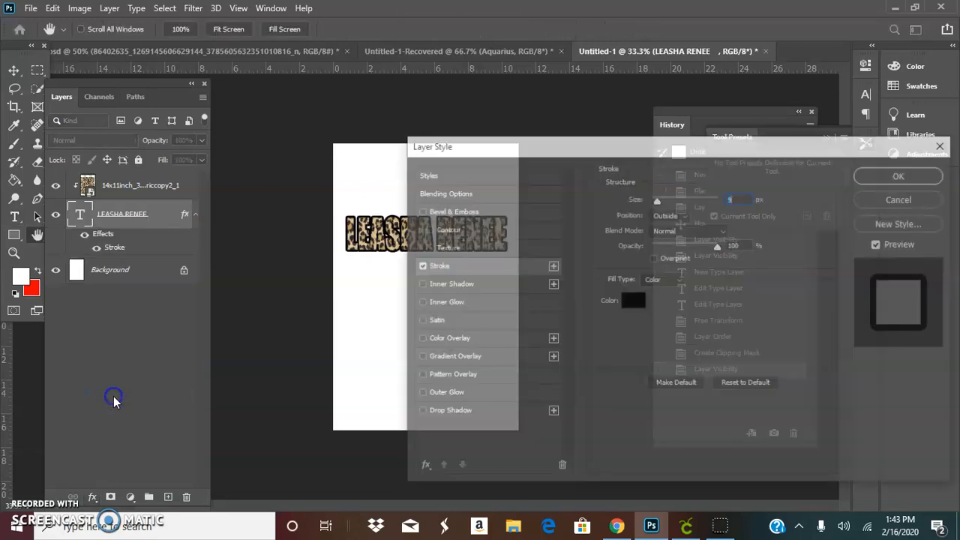
drag(643, 142, 739, 90)
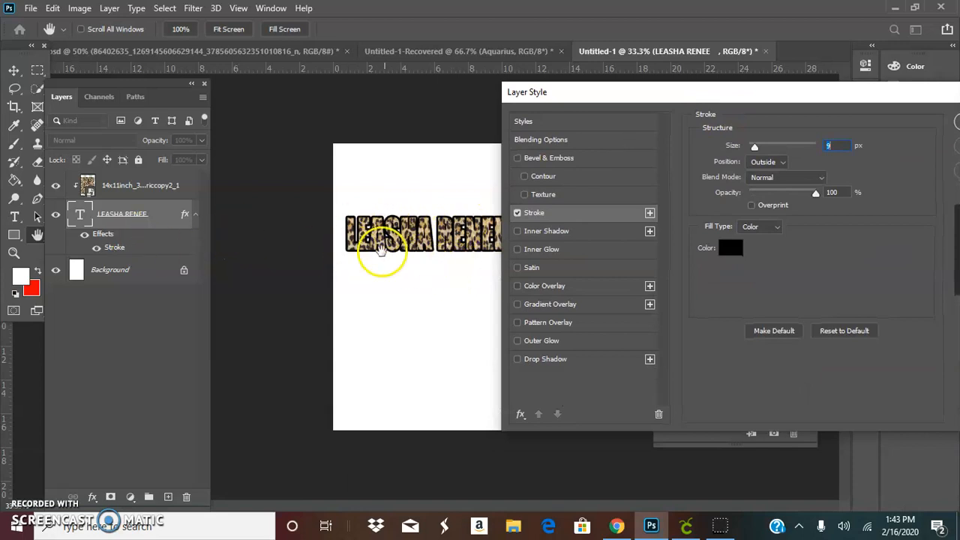
drag(788, 93, 494, 93)
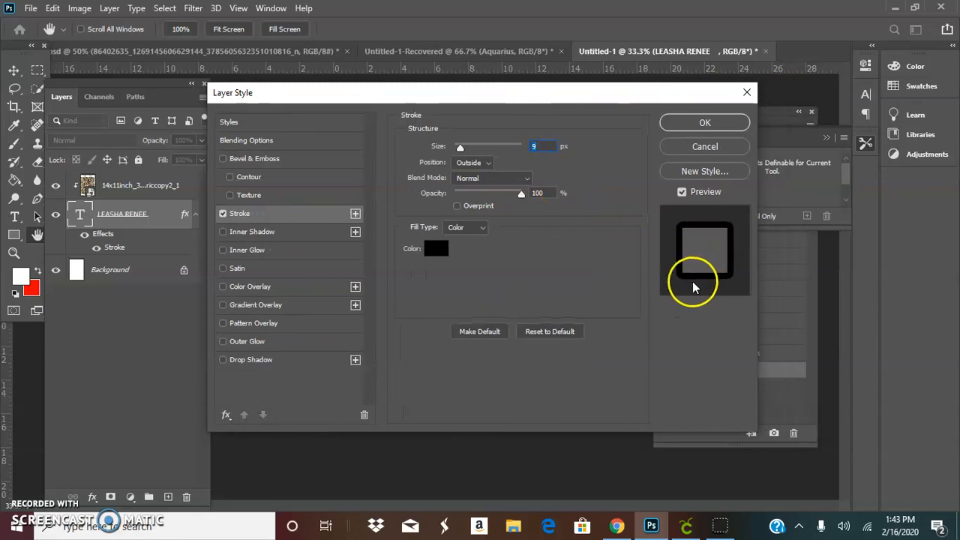
drag(568, 98, 152, 101)
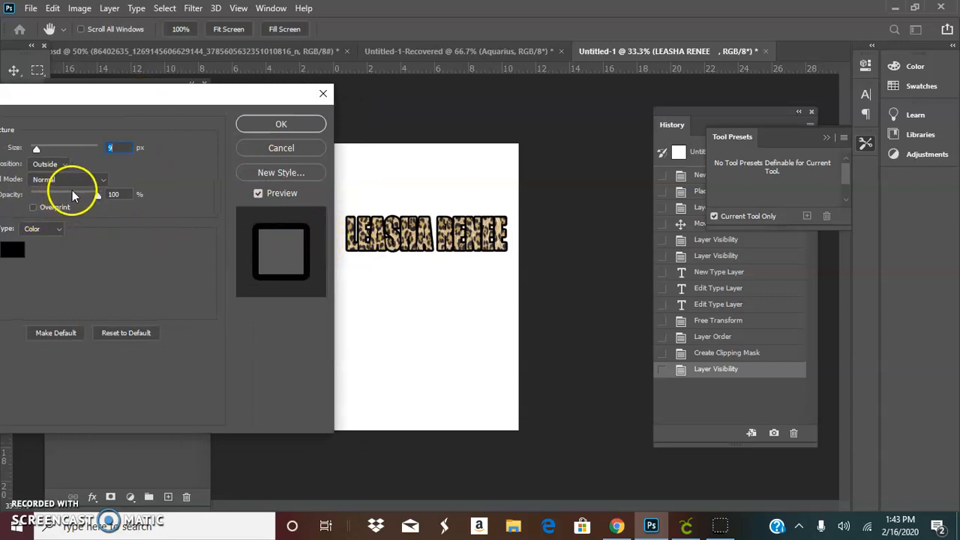
mouse_move(99, 196)
mouse_down()
mouse_move(64, 197)
mouse_move(77, 198)
mouse_up()
mouse_move(36, 150)
mouse_down()
mouse_move(97, 153)
mouse_move(38, 156)
mouse_up()
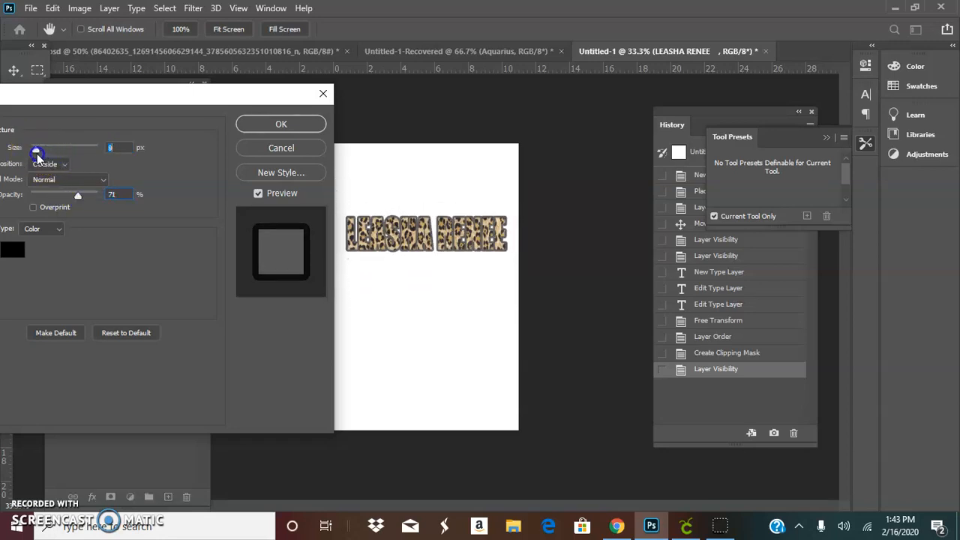
click(264, 148)
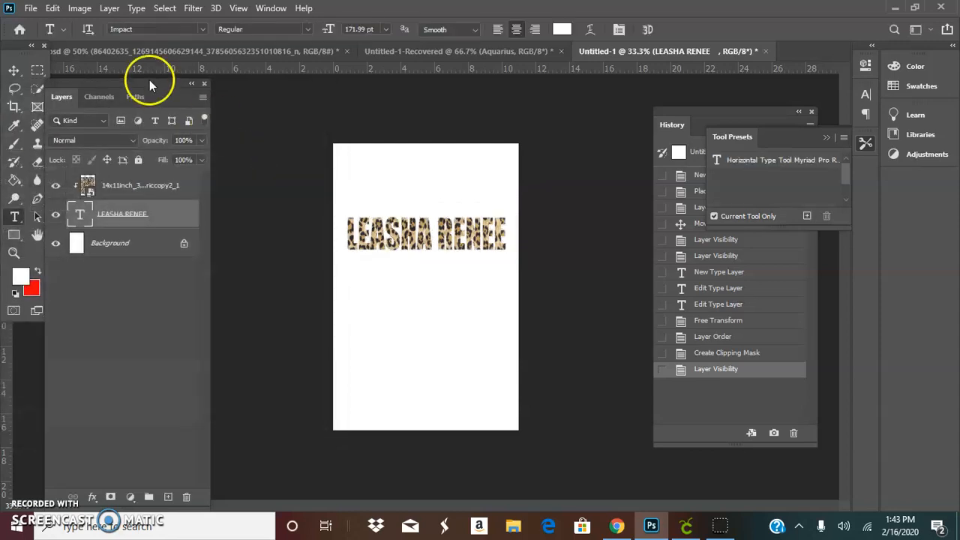
Step: Open the print settings and review the printer's tabloid 11 x 17 in paper and additional options without printing
click(32, 9)
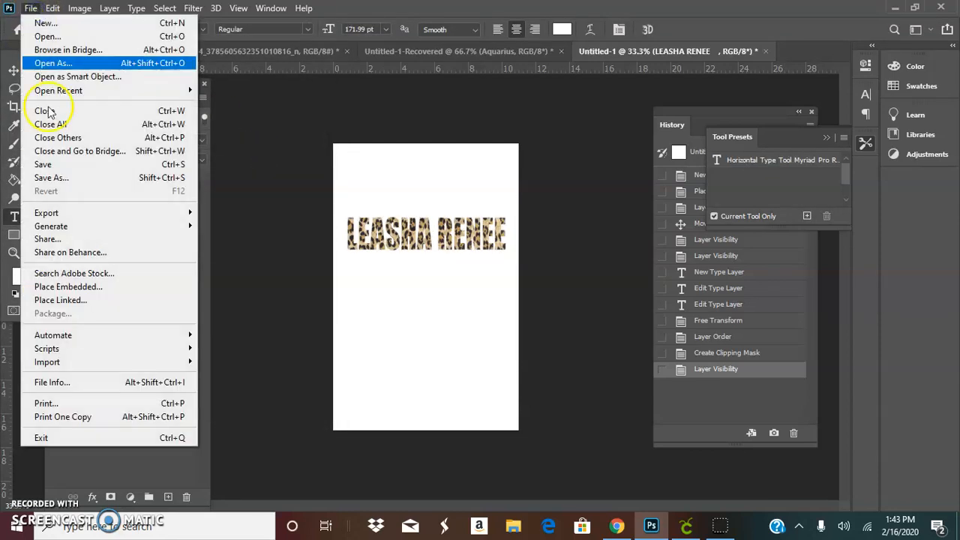
click(116, 405)
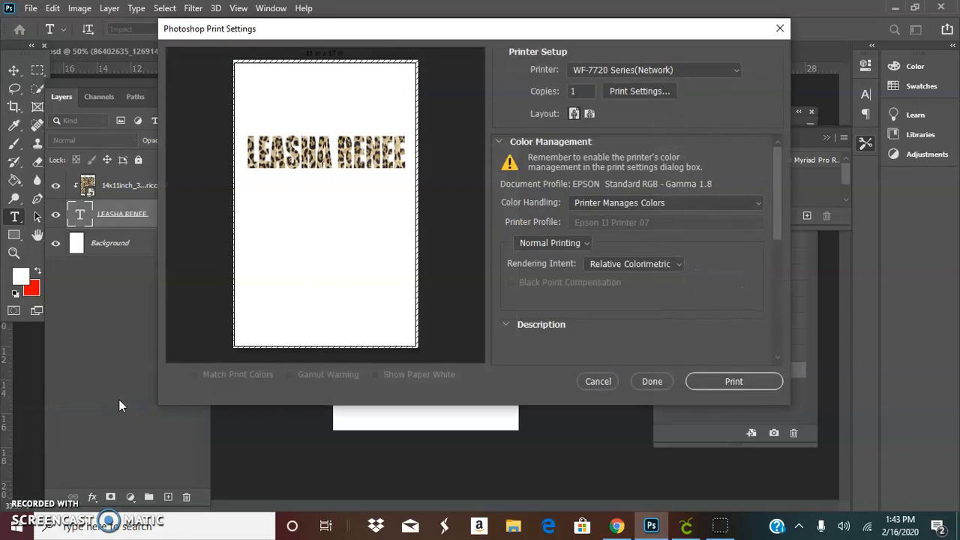
click(643, 91)
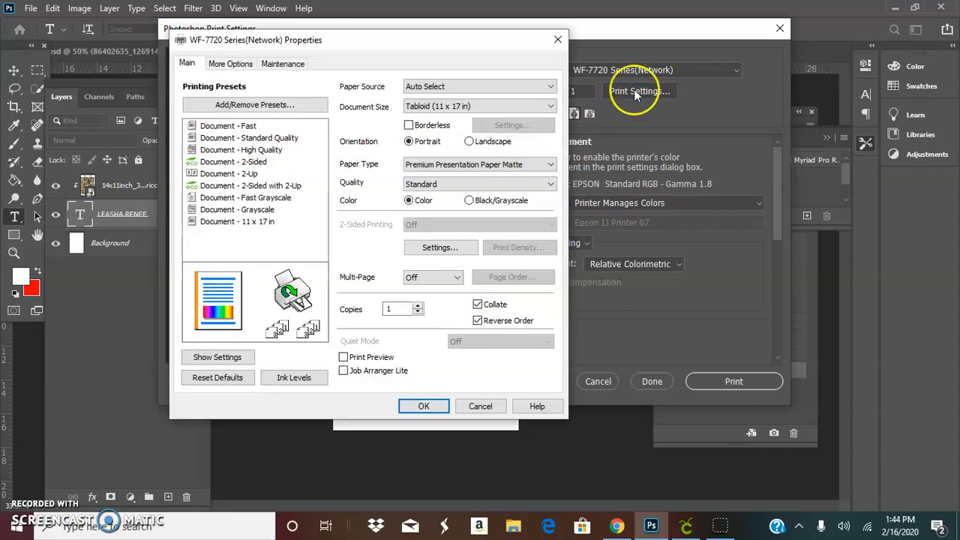
click(230, 64)
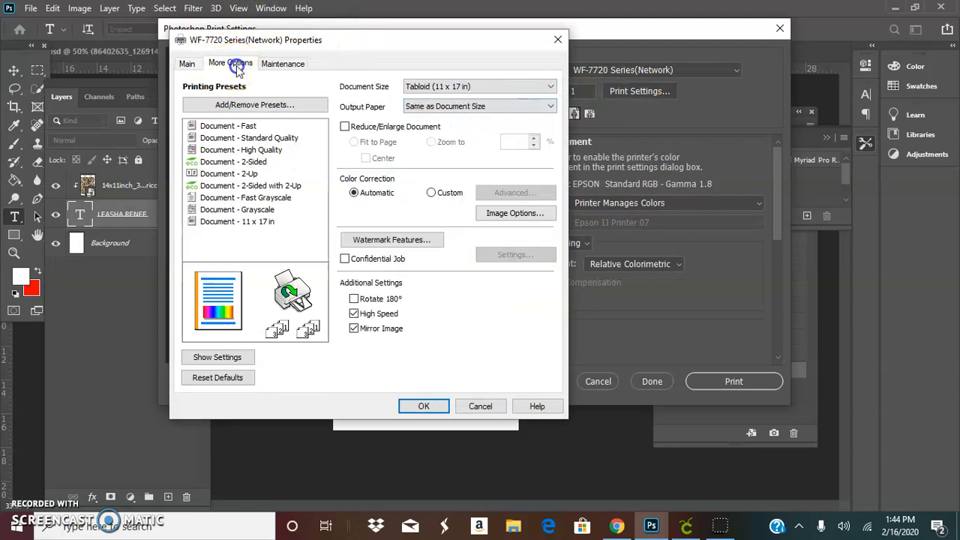
click(353, 312)
click(354, 313)
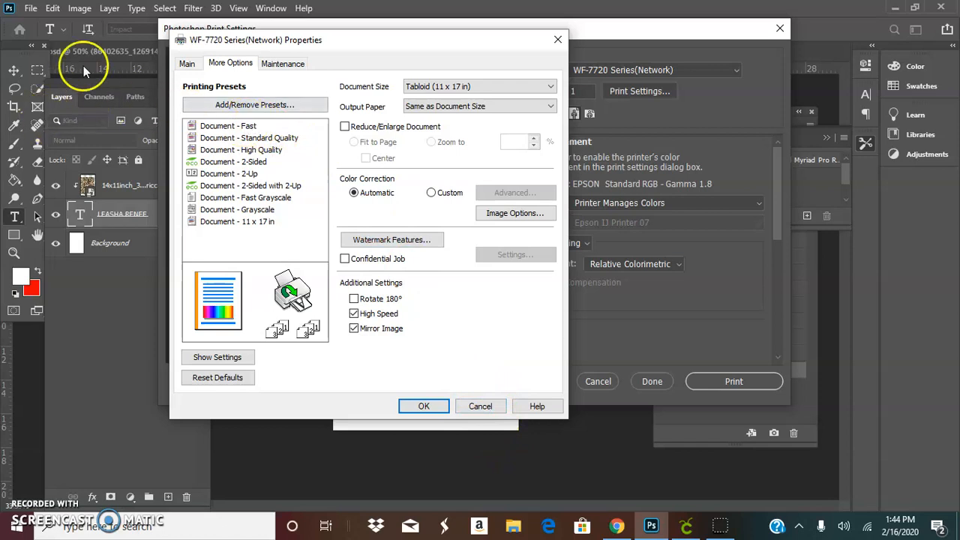
click(184, 63)
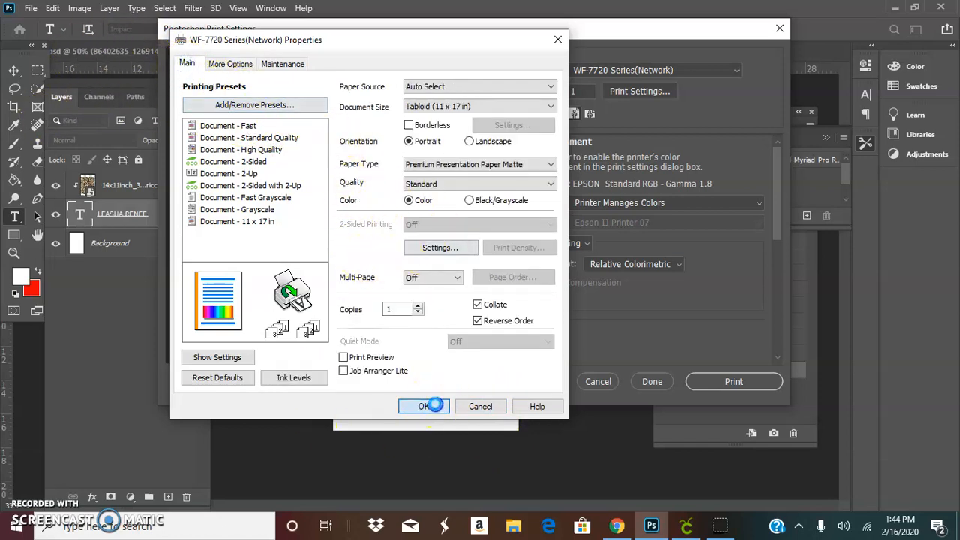
click(424, 405)
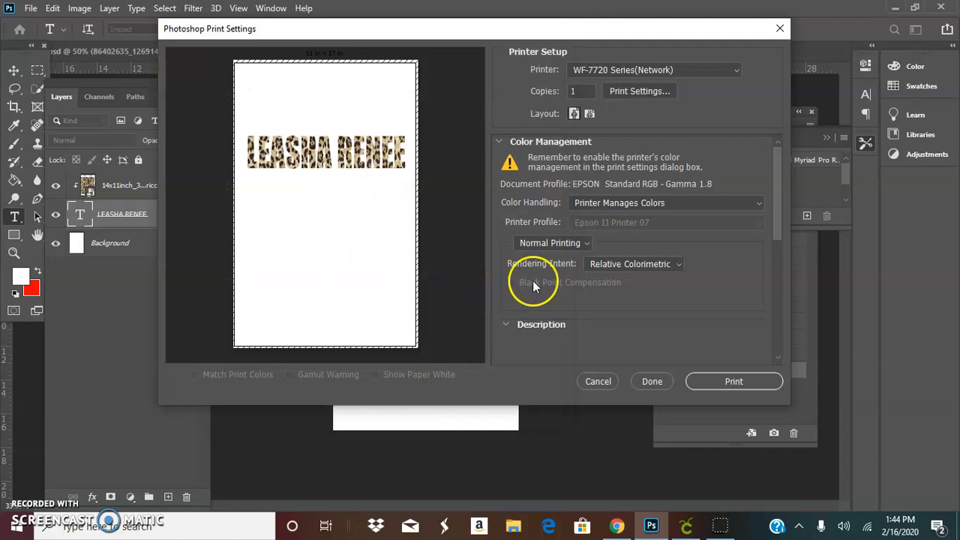
click(780, 32)
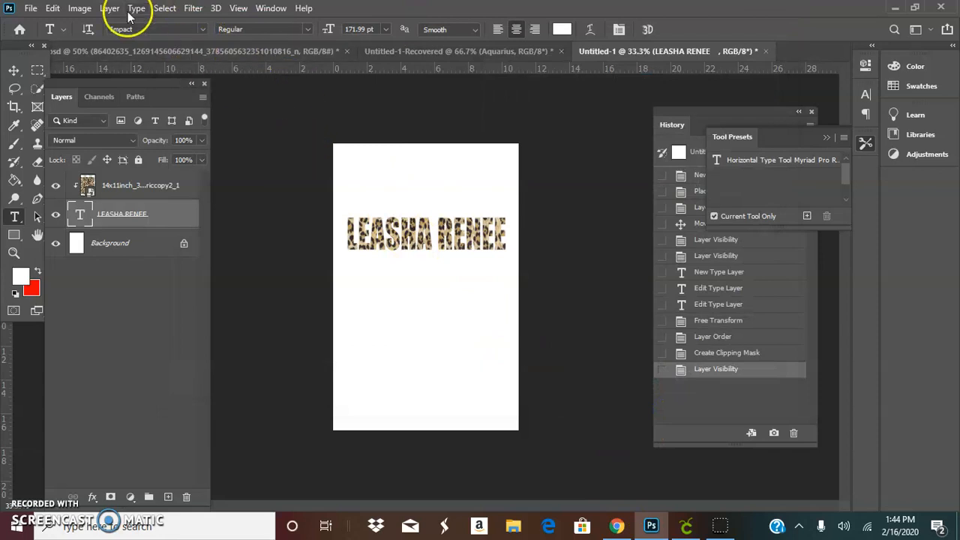
Step: Save the design to Downloads as JPEG file Untitled-1 at maximum quality 12
click(30, 8)
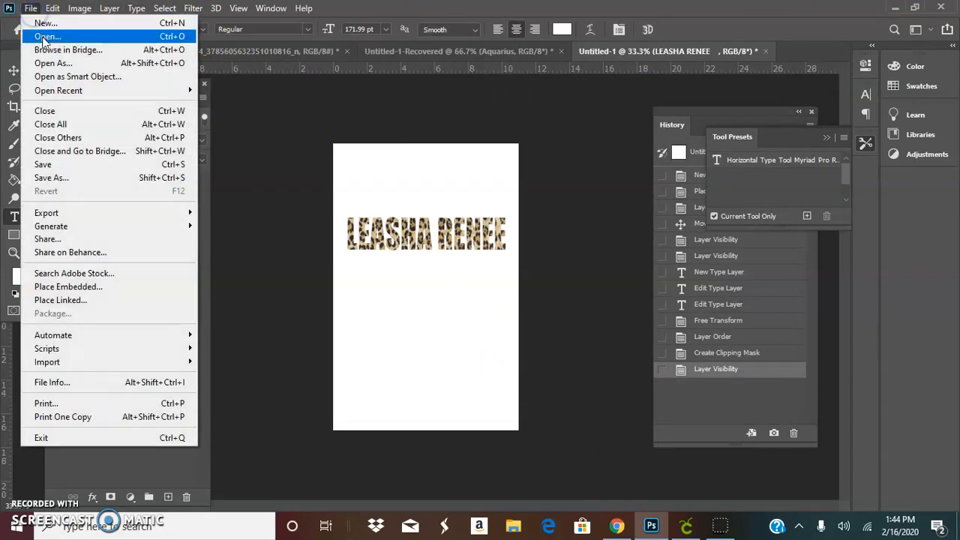
click(102, 184)
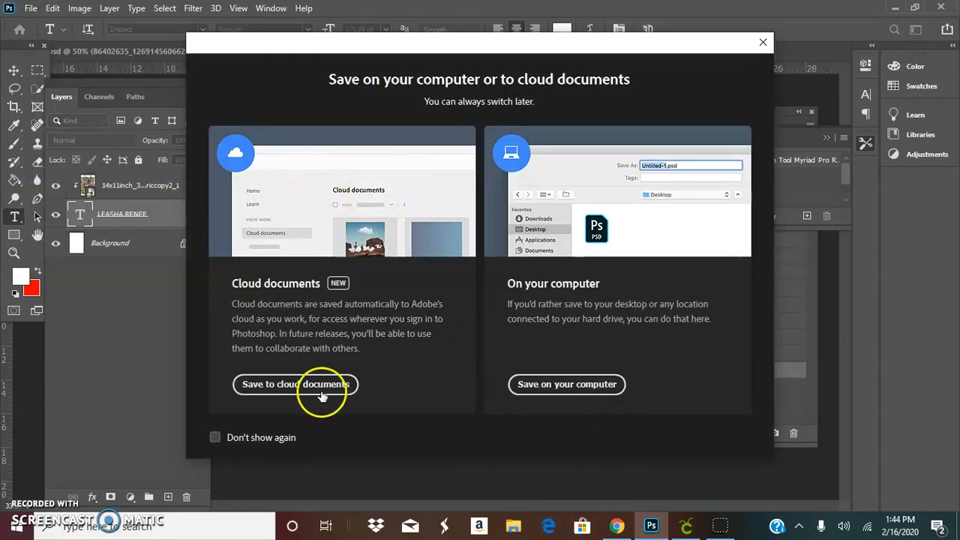
click(564, 384)
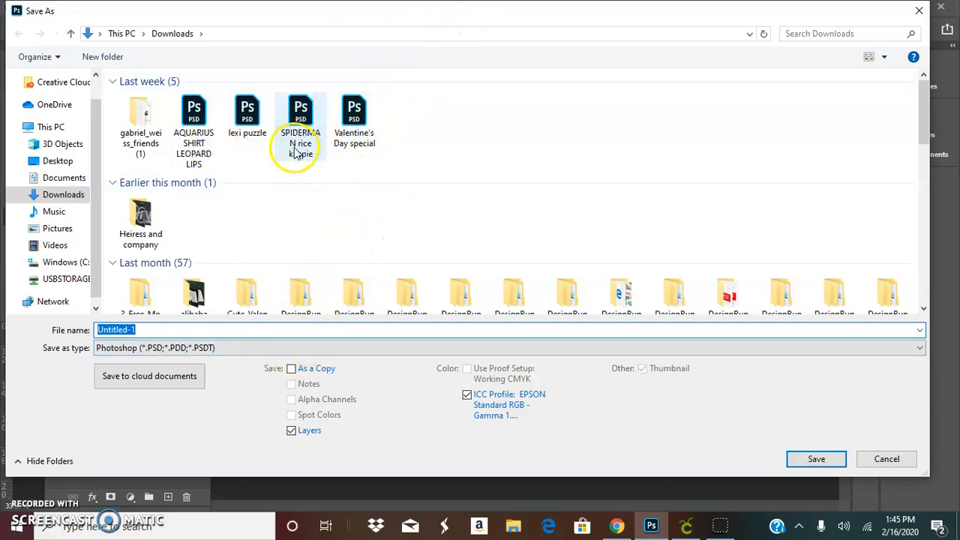
click(173, 348)
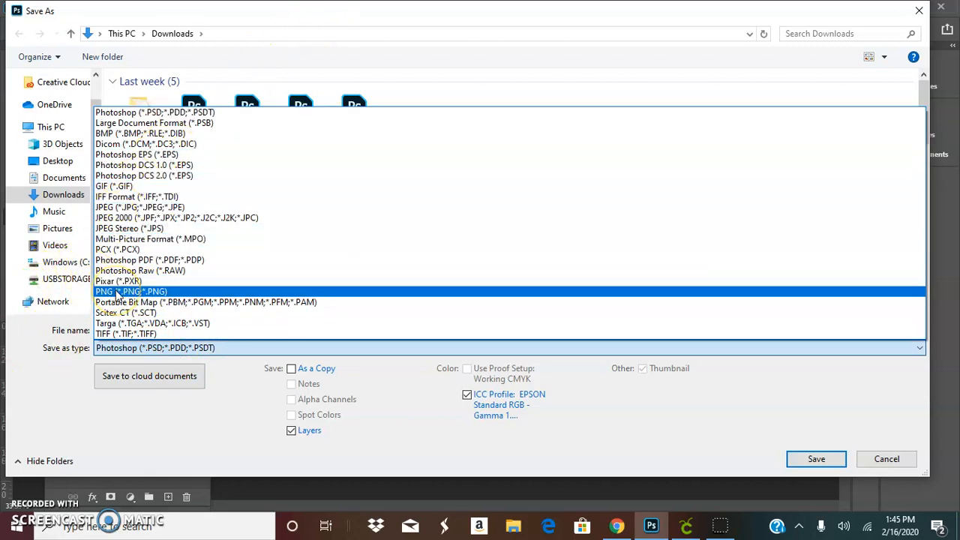
click(117, 292)
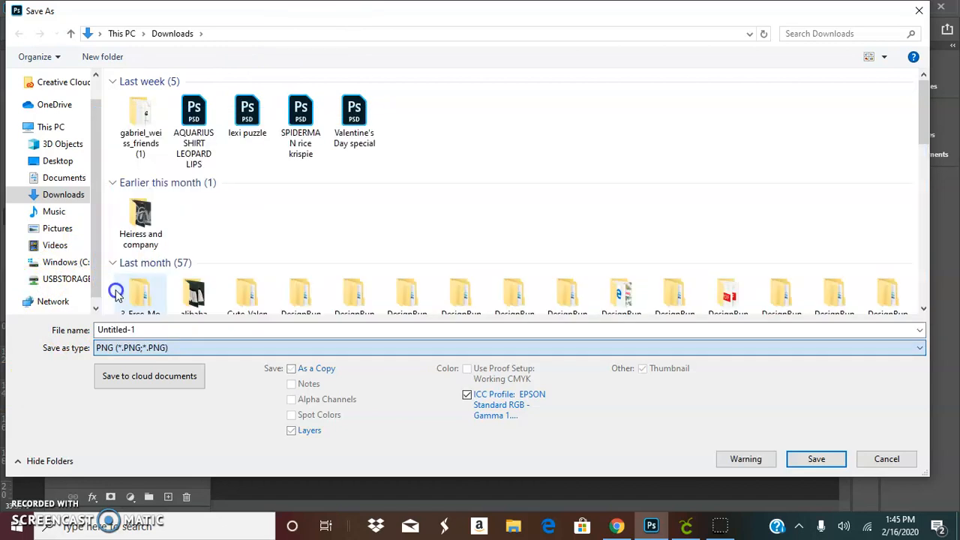
click(145, 348)
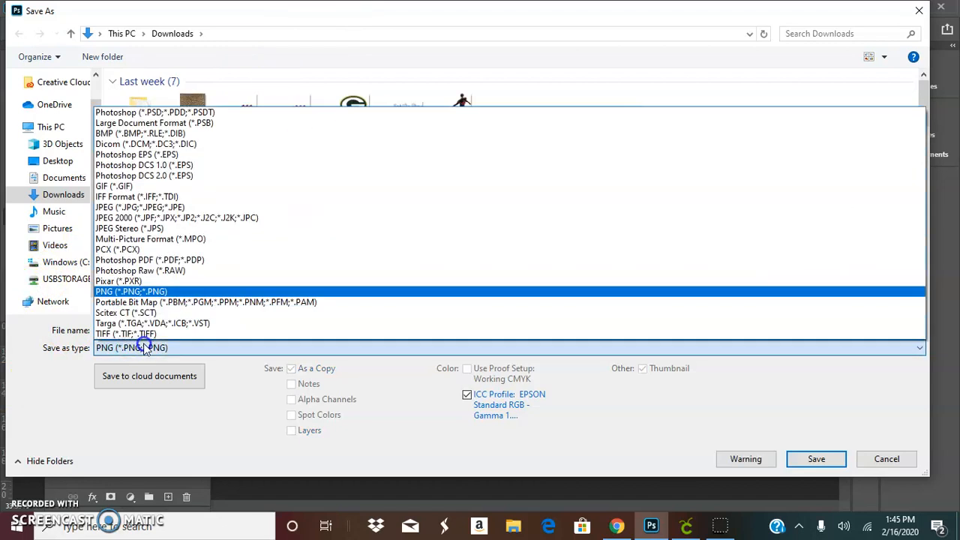
click(126, 207)
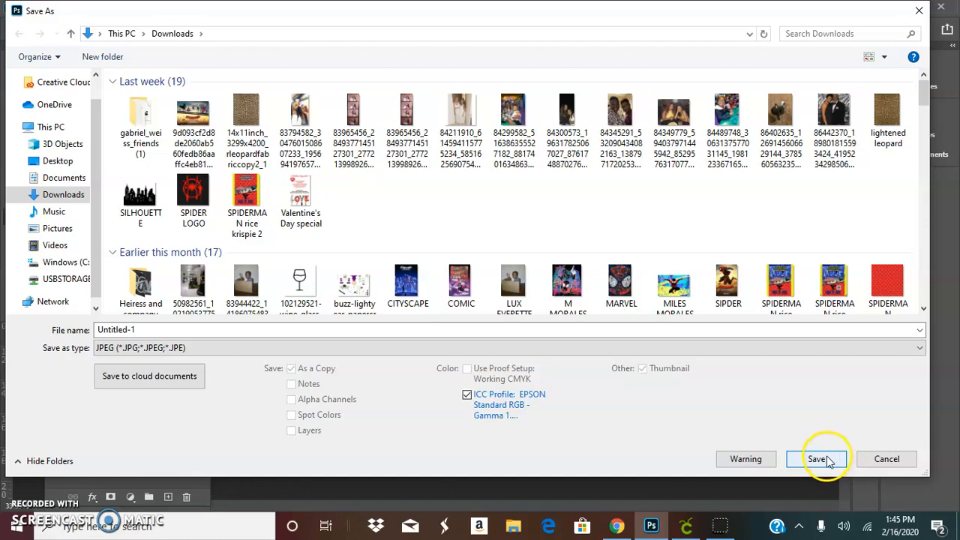
click(828, 461)
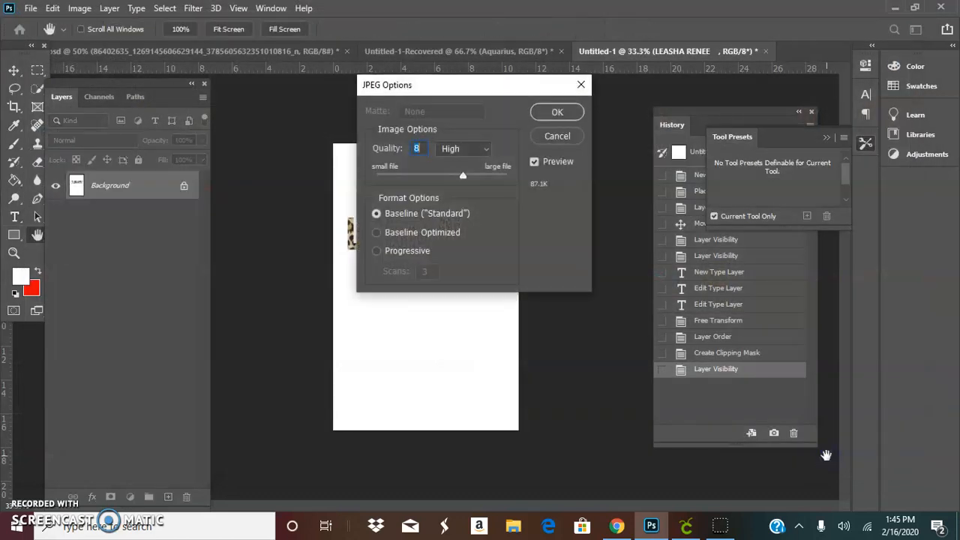
click(462, 176)
drag(468, 175, 504, 176)
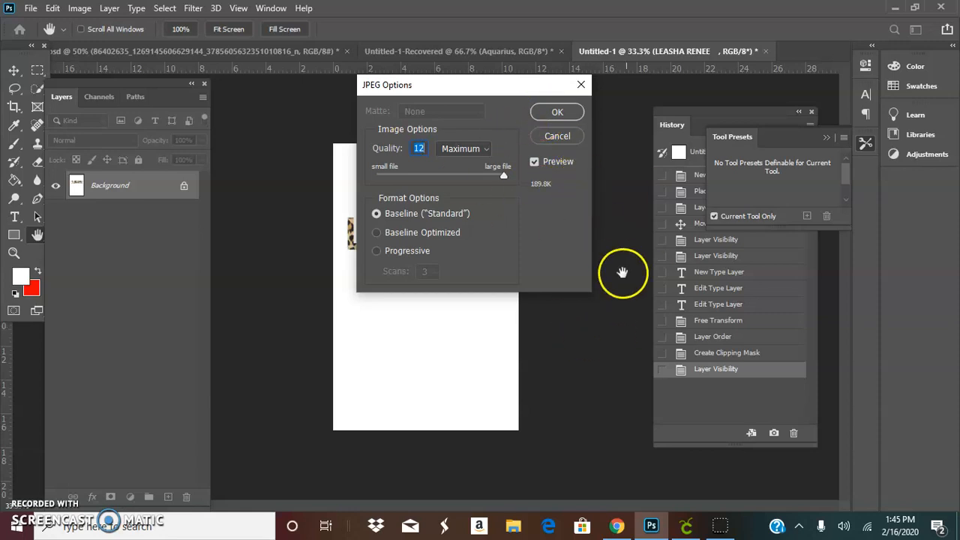
click(557, 112)
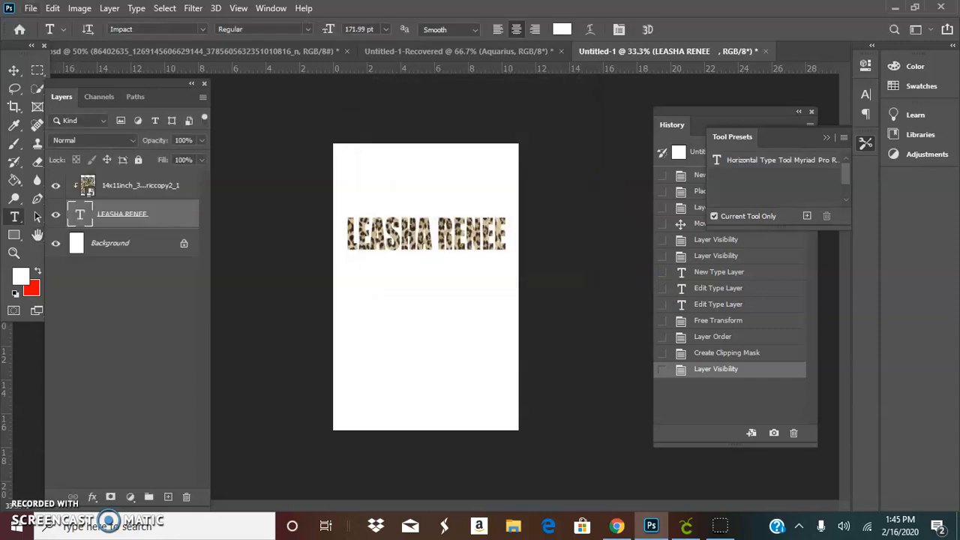
click(31, 8)
click(51, 177)
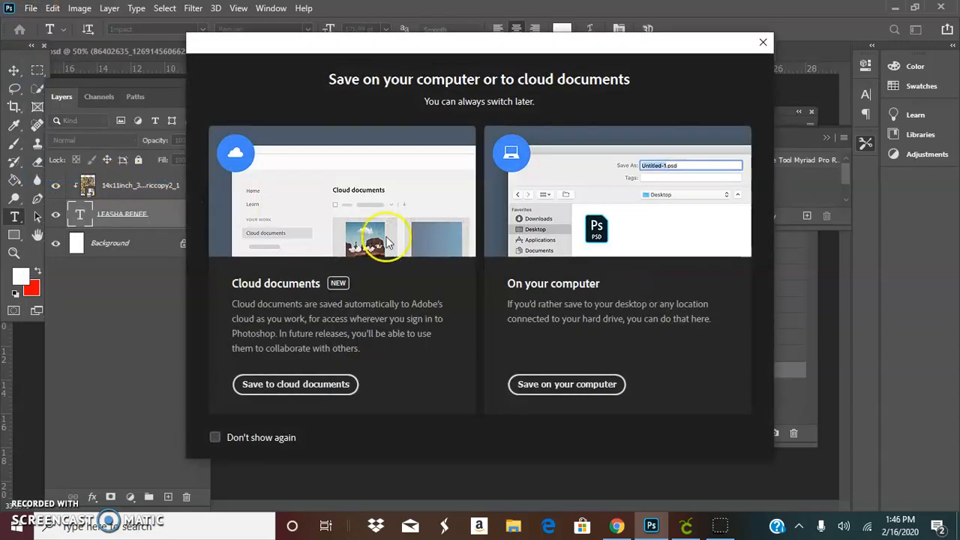
click(568, 385)
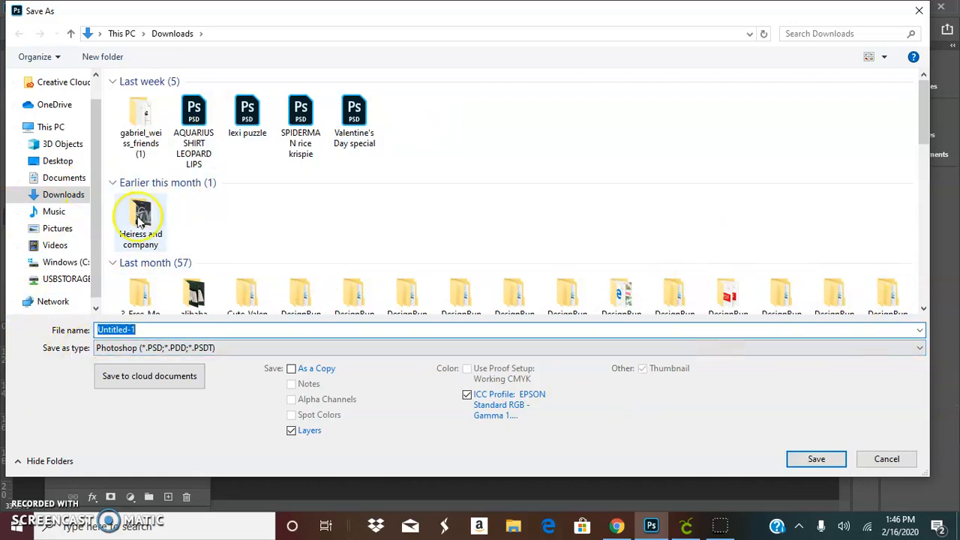
click(253, 346)
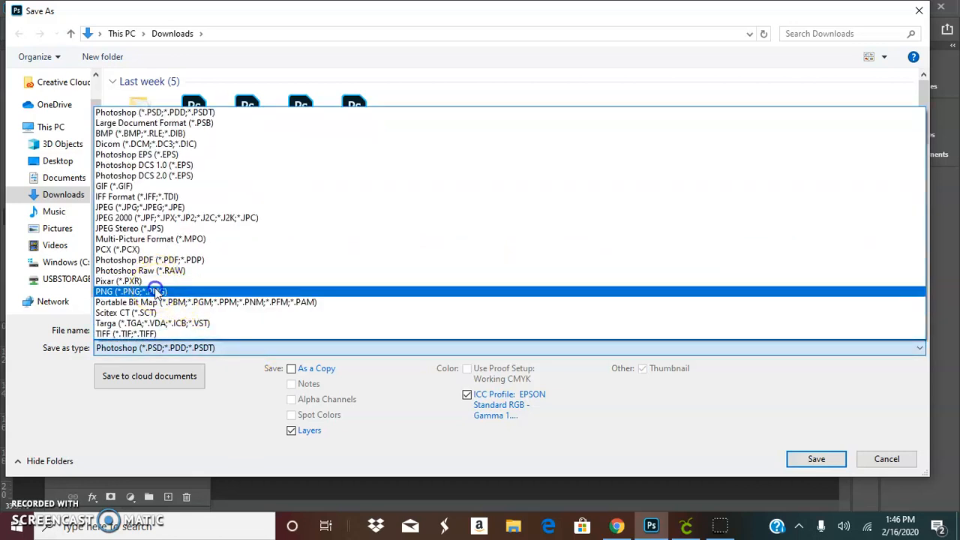
click(180, 291)
click(822, 459)
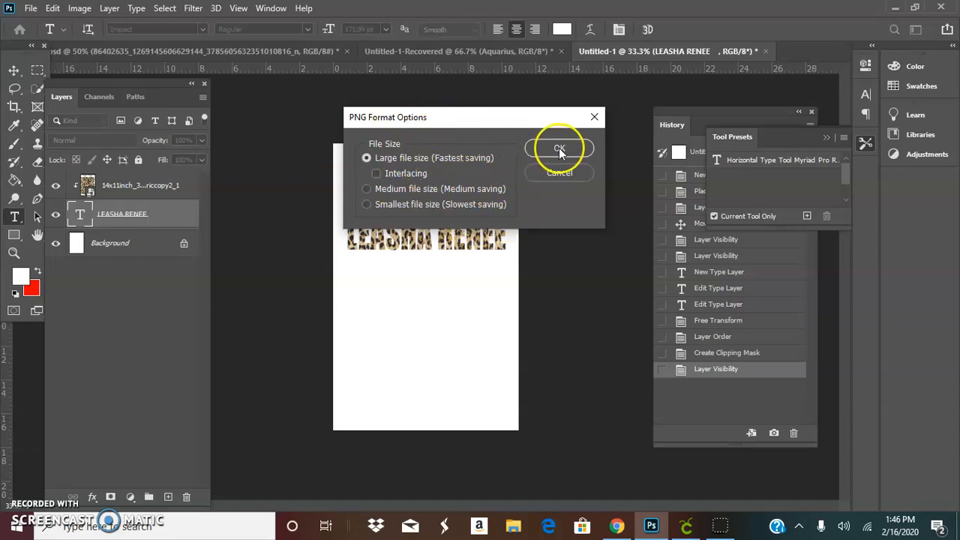
click(592, 118)
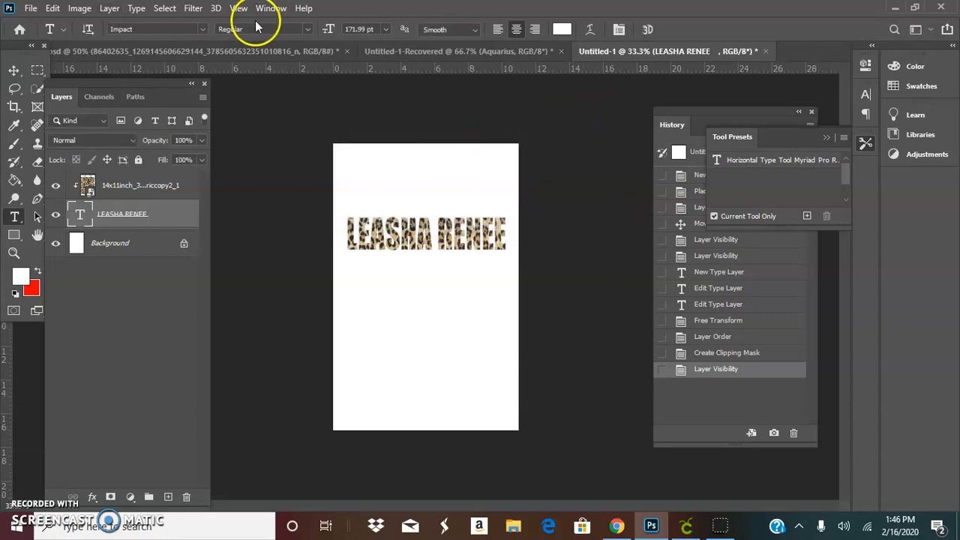